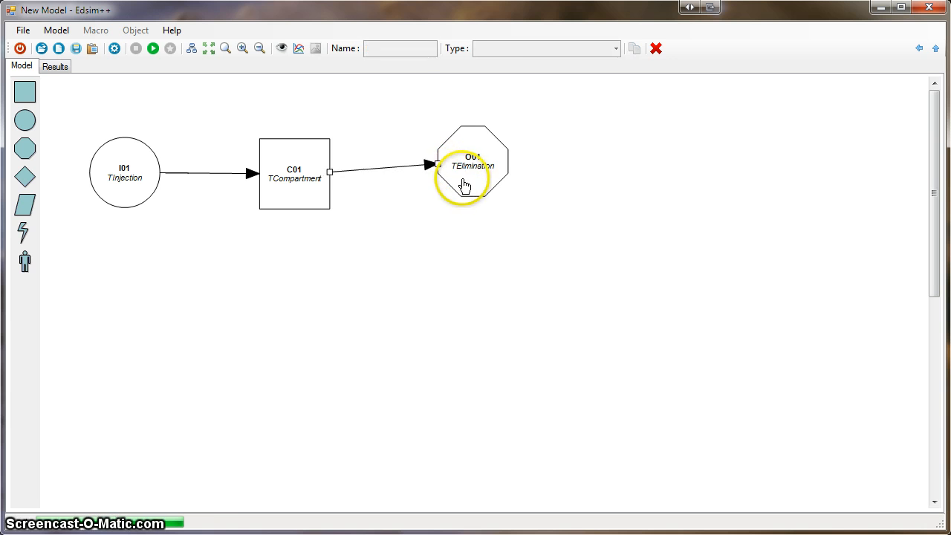
Step: Align the elimination object O01 horizontally with compartment C01 and simulate the model
{"action": "left_click", "coordinate": [470, 165]}
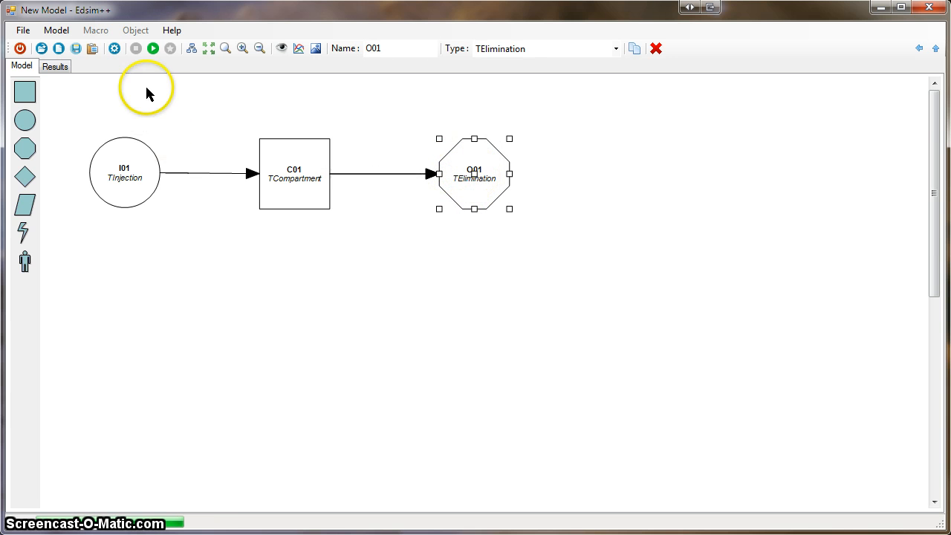
{"action": "left_click", "coordinate": [153, 49]}
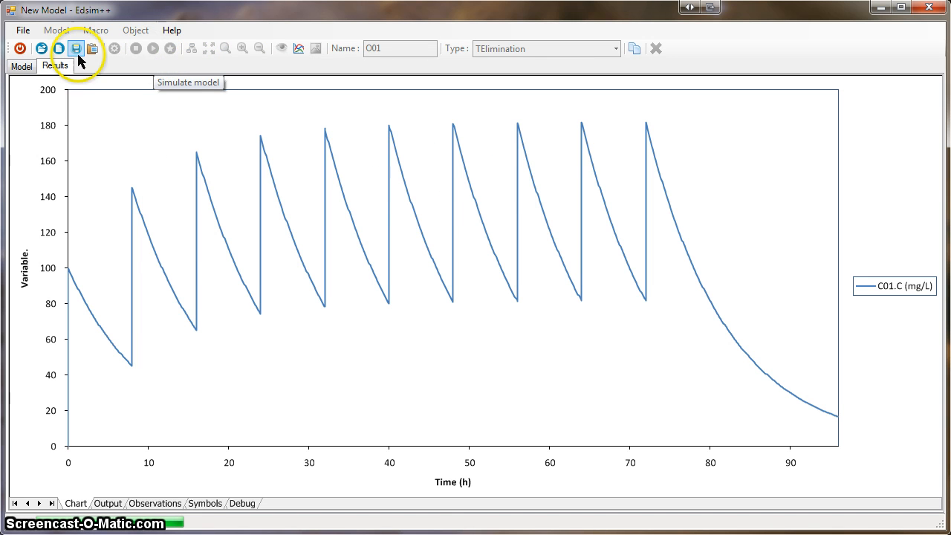
{"action": "left_click", "coordinate": [19, 67]}
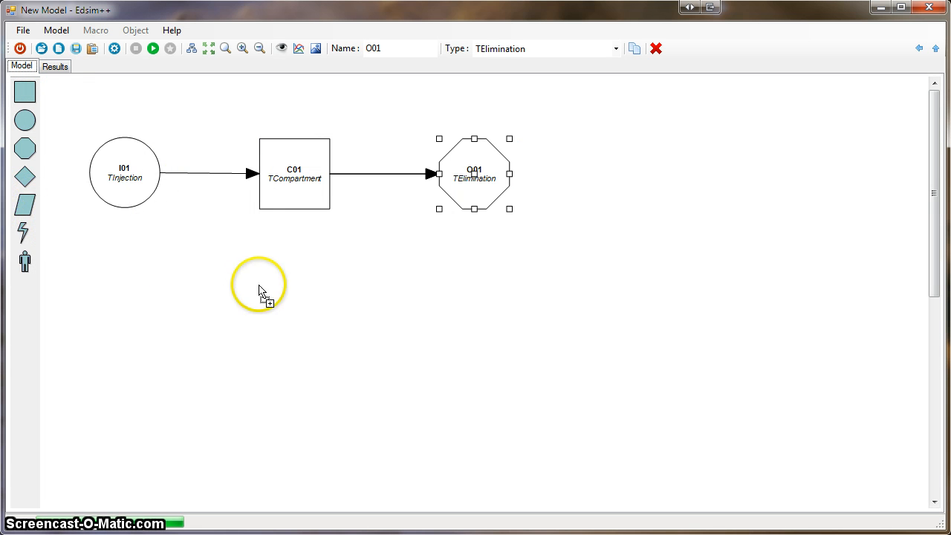
Step: Add a TIntegrator object below compartment C01 and connect the compartment to it
{"action": "left_click", "coordinate": [286, 313]}
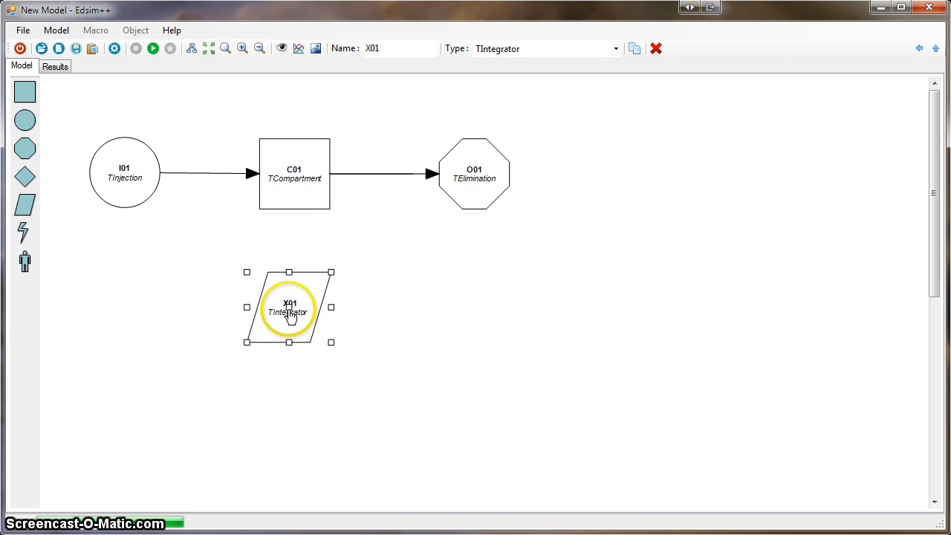
{"action": "left_click_drag", "start_coordinate": [289, 315], "coordinate": [289, 338]}
{"action": "left_click_drag", "start_coordinate": [321, 198], "coordinate": [289, 321]}
{"action": "left_click", "coordinate": [293, 340]}
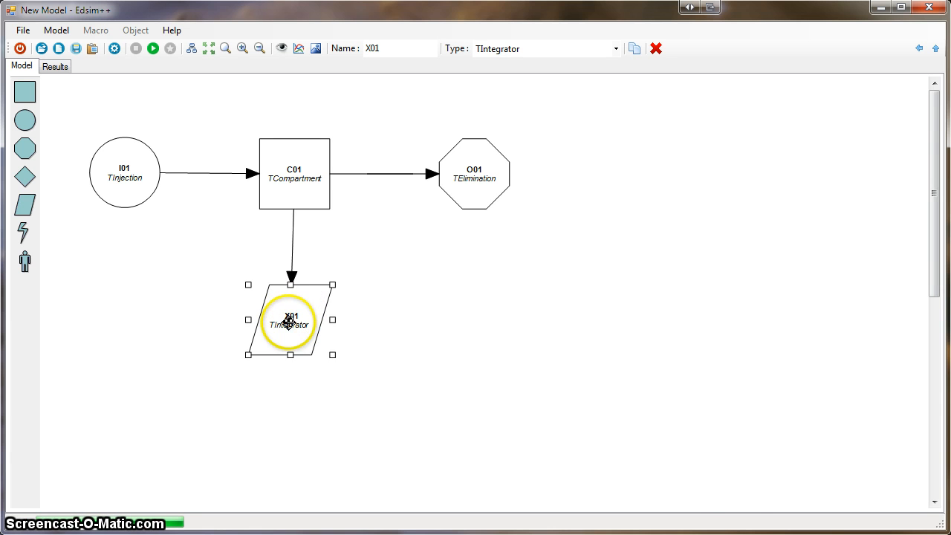
Step: Mark the integrator's AUC variable as observed and simulate the model
{"action": "double_click", "coordinate": [298, 329]}
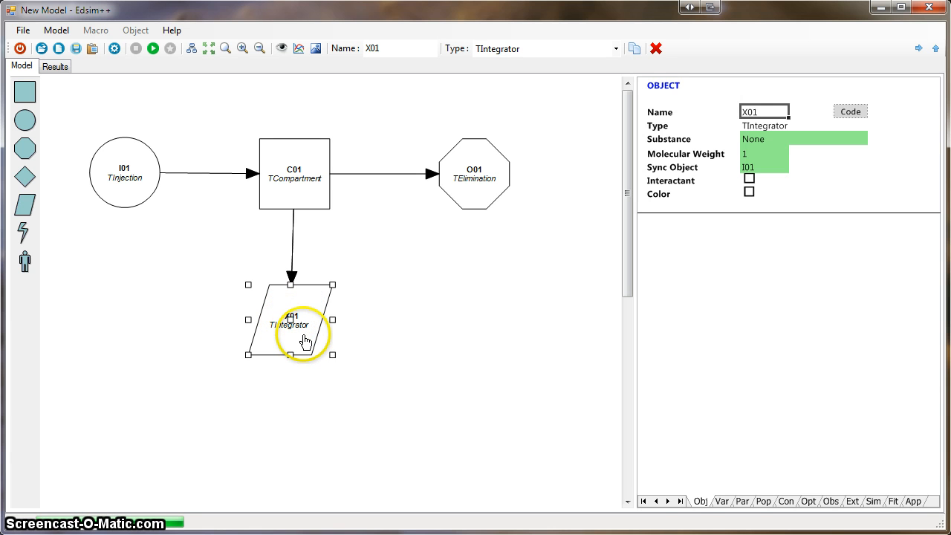
{"action": "left_click", "coordinate": [722, 504]}
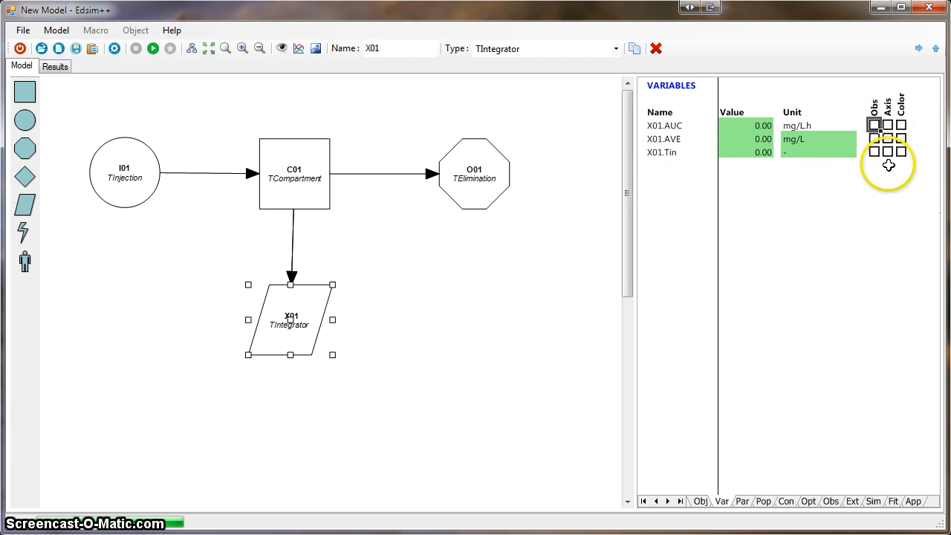
{"action": "left_click", "coordinate": [875, 125]}
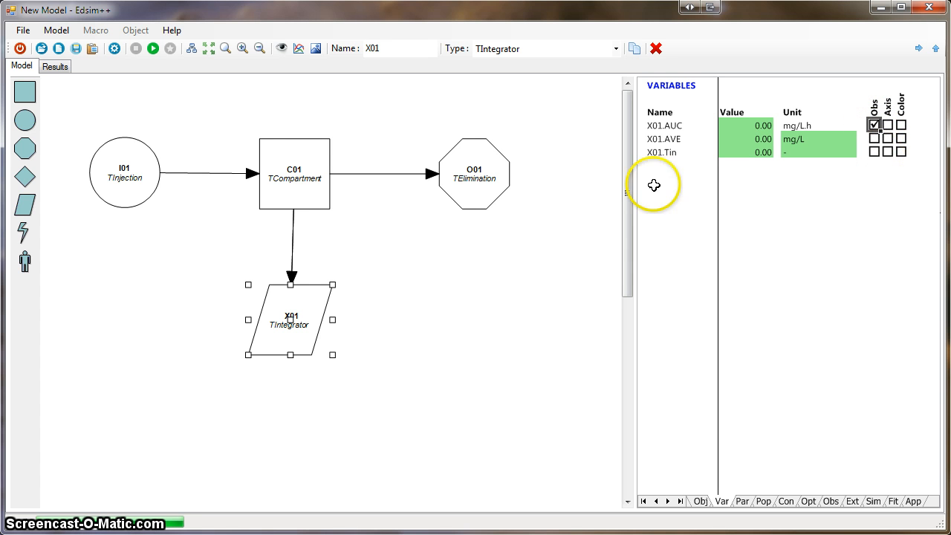
{"action": "left_click", "coordinate": [154, 49]}
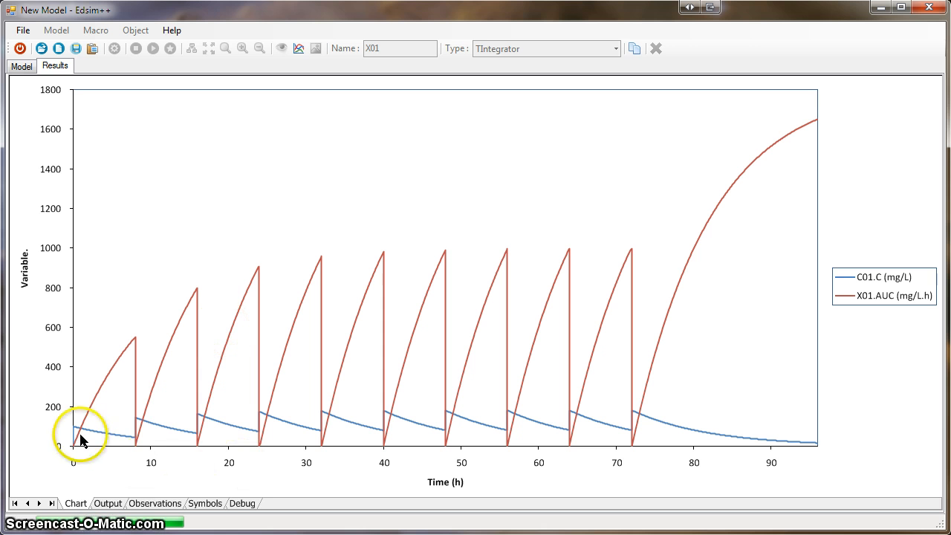
Step: Plot the integrator's AUC variable on the secondary axis and rerun the simulation
{"action": "left_click", "coordinate": [22, 67]}
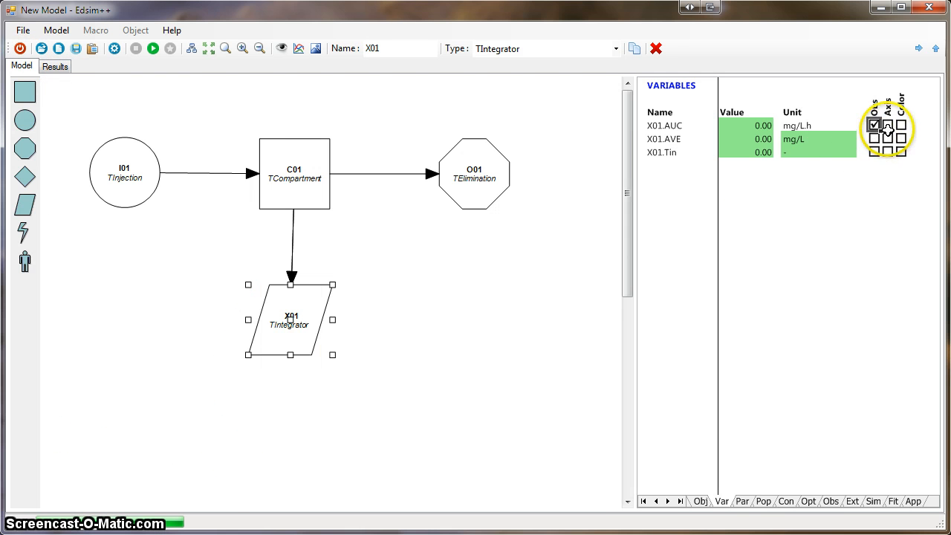
{"action": "left_click", "coordinate": [153, 49]}
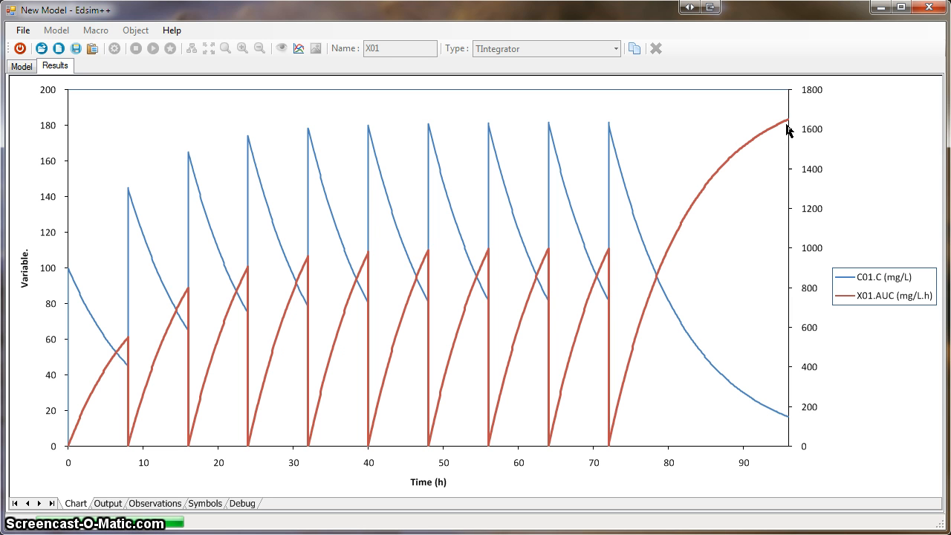
{"action": "left_click", "coordinate": [23, 68]}
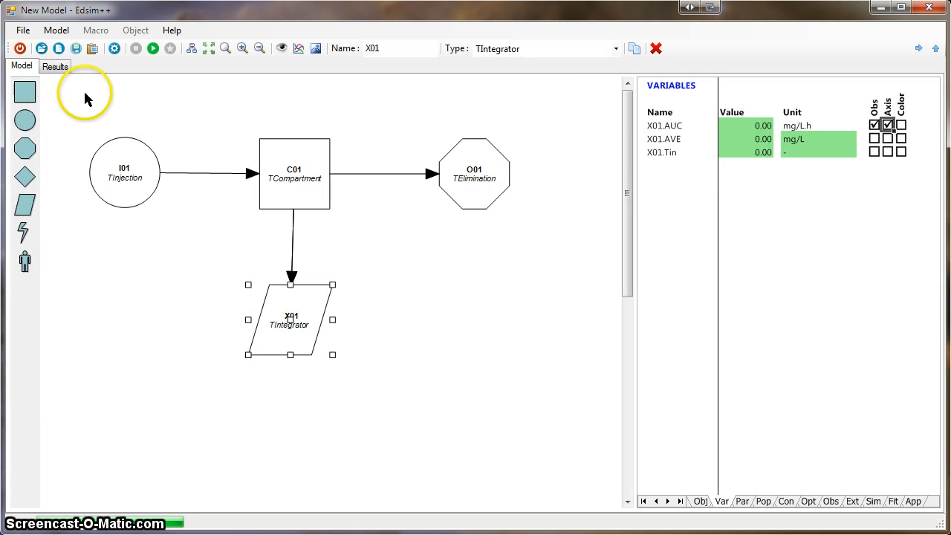
Step: Observe the integrator's AVE variable in place of AUC and simulate the model
{"action": "left_click", "coordinate": [874, 125]}
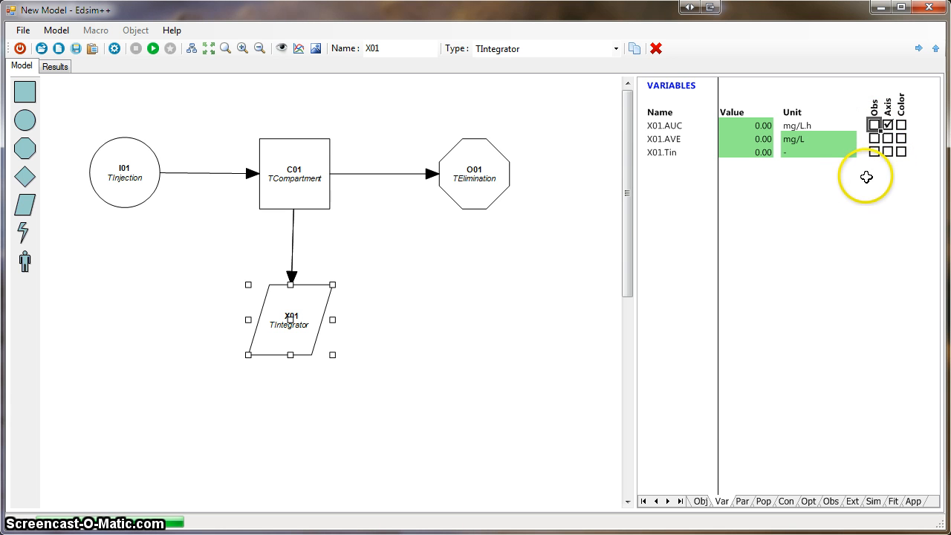
{"action": "left_click", "coordinate": [875, 138]}
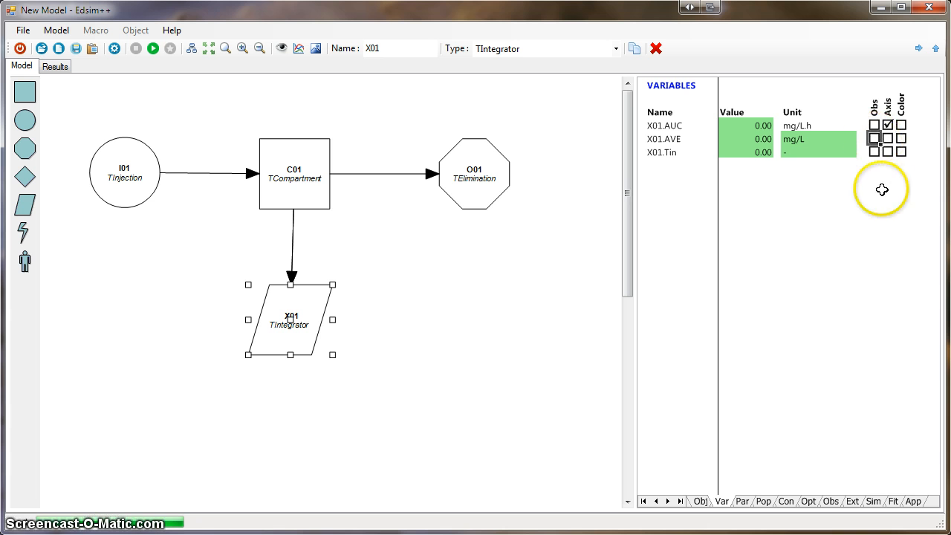
{"action": "left_click", "coordinate": [153, 50]}
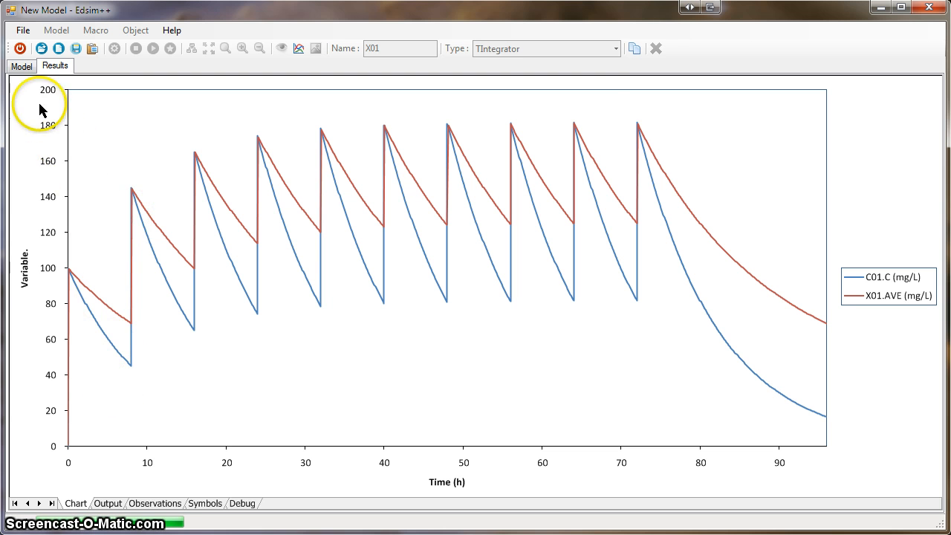
Step: Clear the Sync Object setting of integrator X01 and simulate the model
{"action": "left_click", "coordinate": [22, 66]}
{"action": "left_click", "coordinate": [701, 501]}
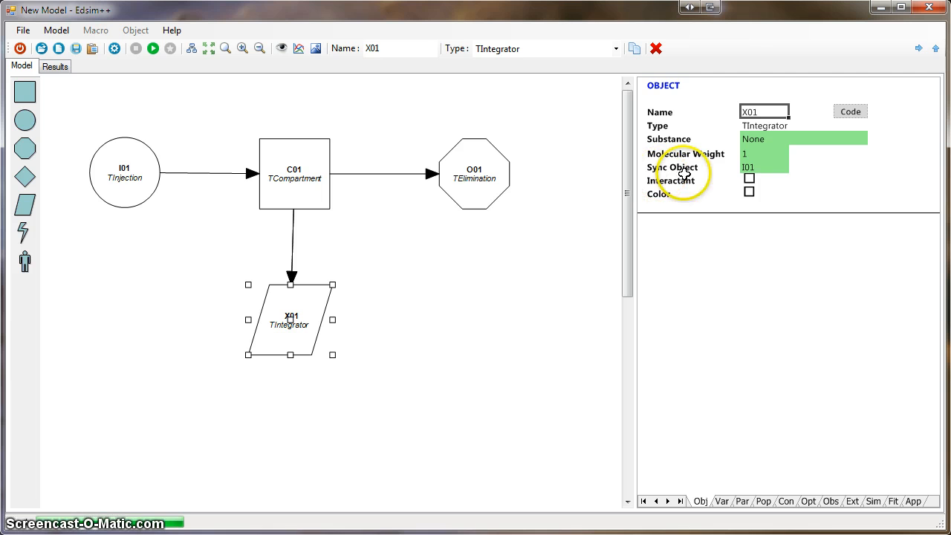
{"action": "left_click", "coordinate": [761, 167]}
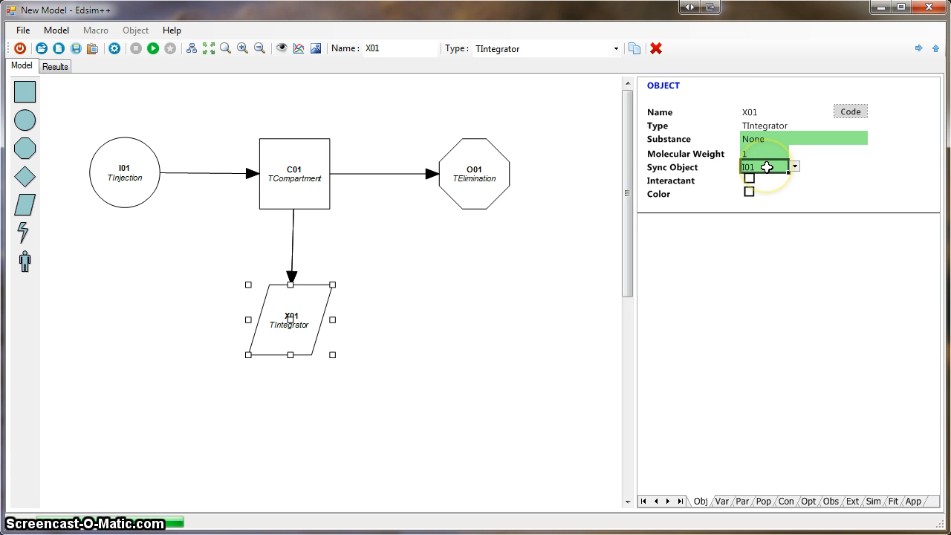
{"action": "key", "text": "Delete"}
{"action": "left_click", "coordinate": [772, 205]}
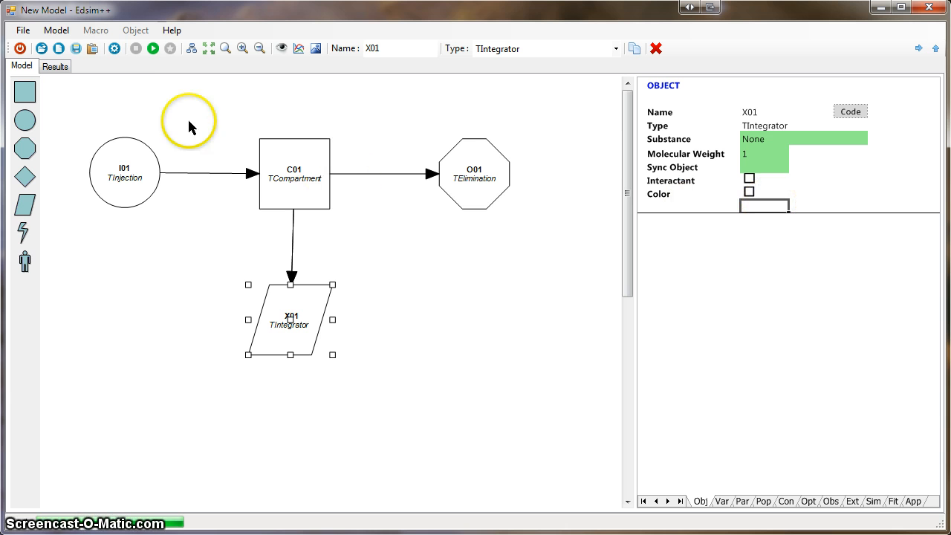
{"action": "left_click", "coordinate": [152, 49]}
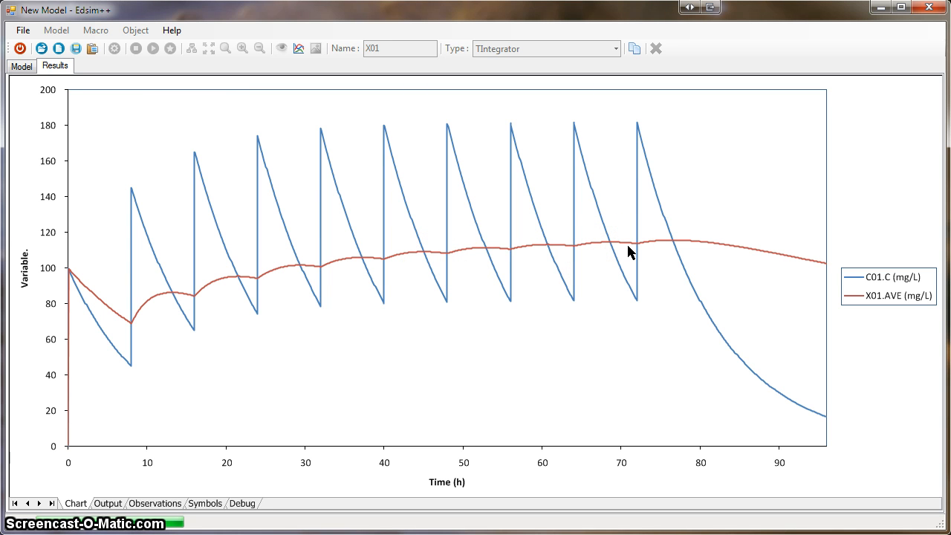
Step: Observe the unsynchronised integrator's AUC variable instead of AVE and rerun the simulation
{"action": "left_click", "coordinate": [22, 66]}
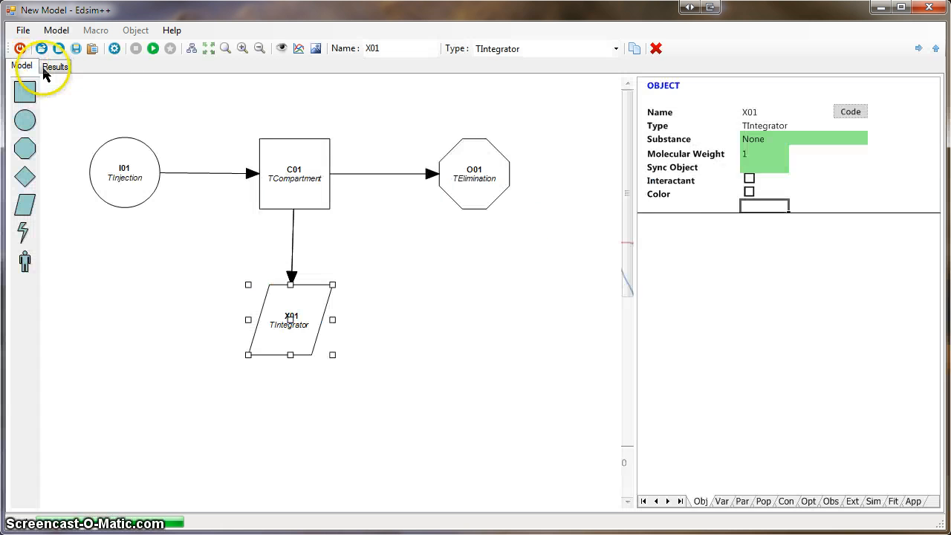
{"action": "left_click", "coordinate": [722, 501]}
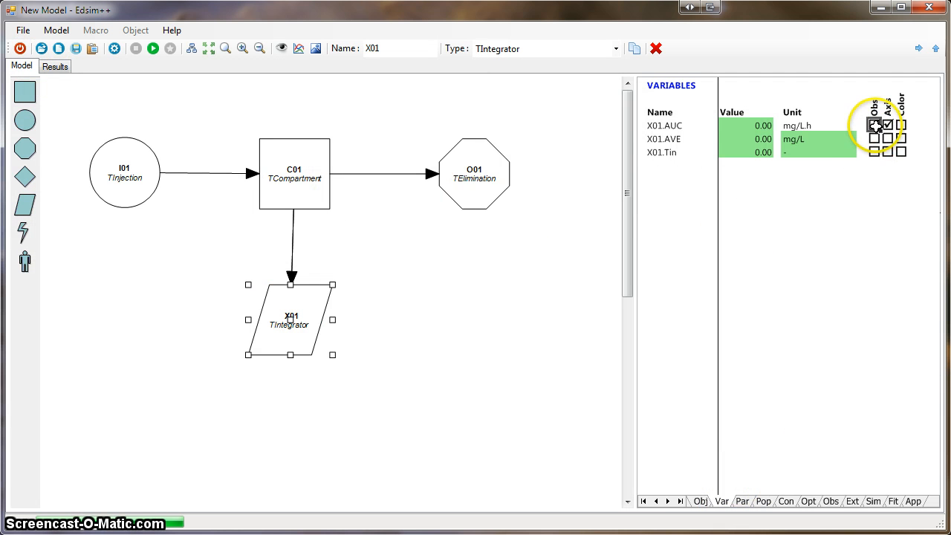
{"action": "left_click", "coordinate": [153, 49]}
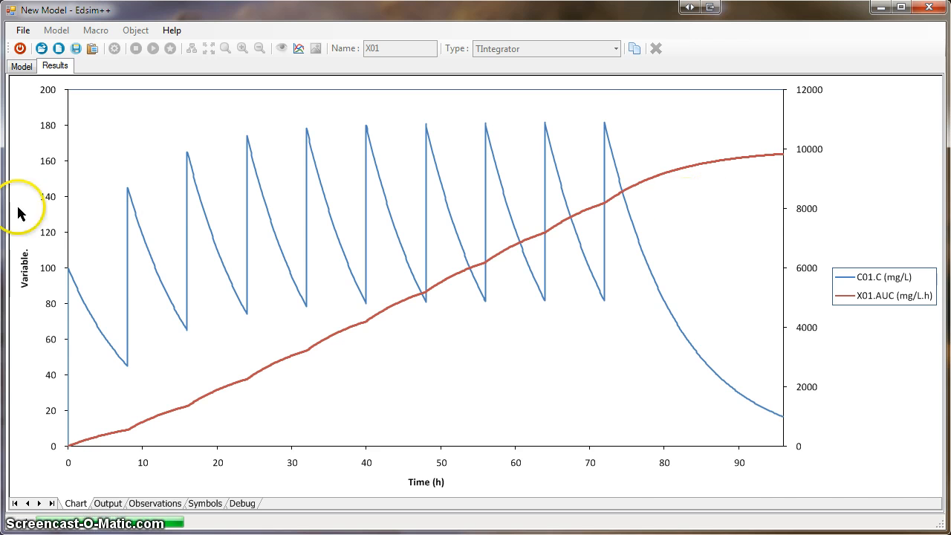
Step: Set the integrator's Sync Object to I01 and simulate the model
{"action": "left_click", "coordinate": [22, 66]}
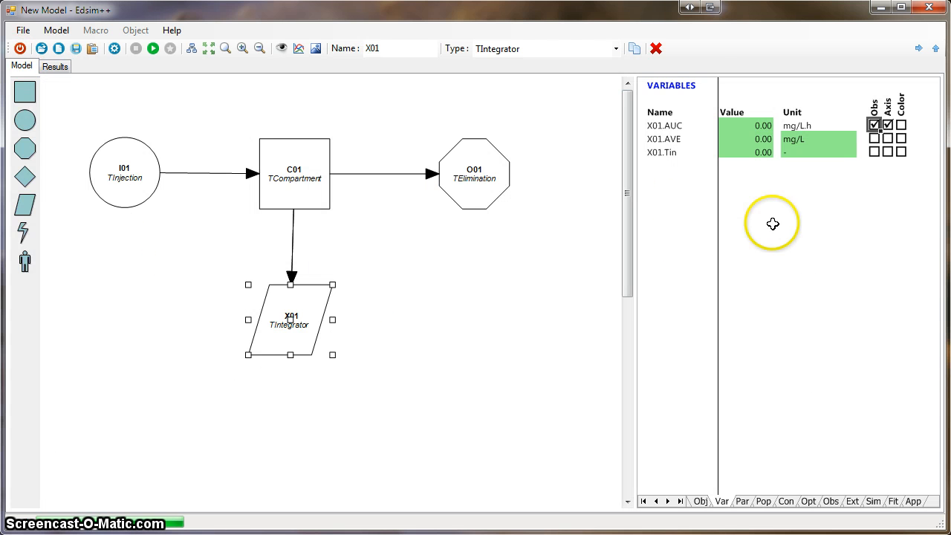
{"action": "left_click", "coordinate": [704, 502]}
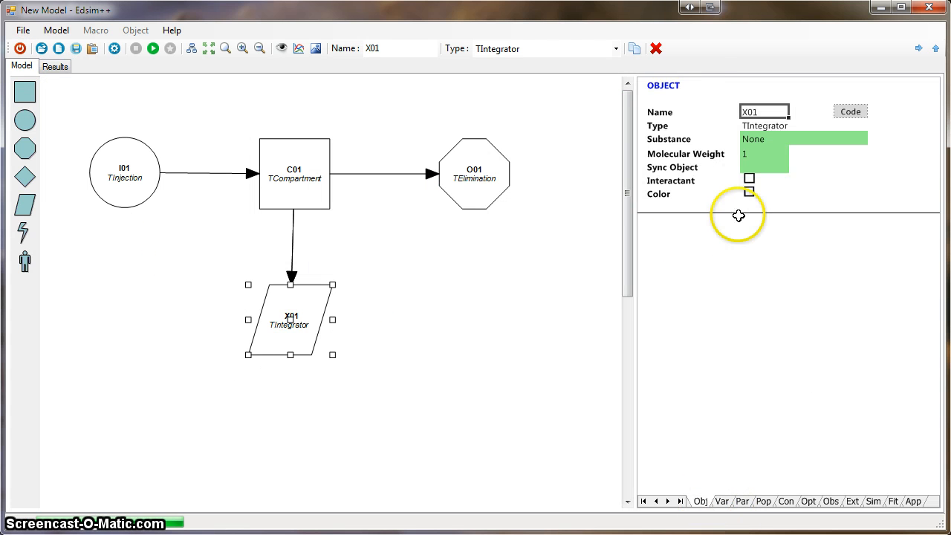
{"action": "left_click", "coordinate": [776, 166]}
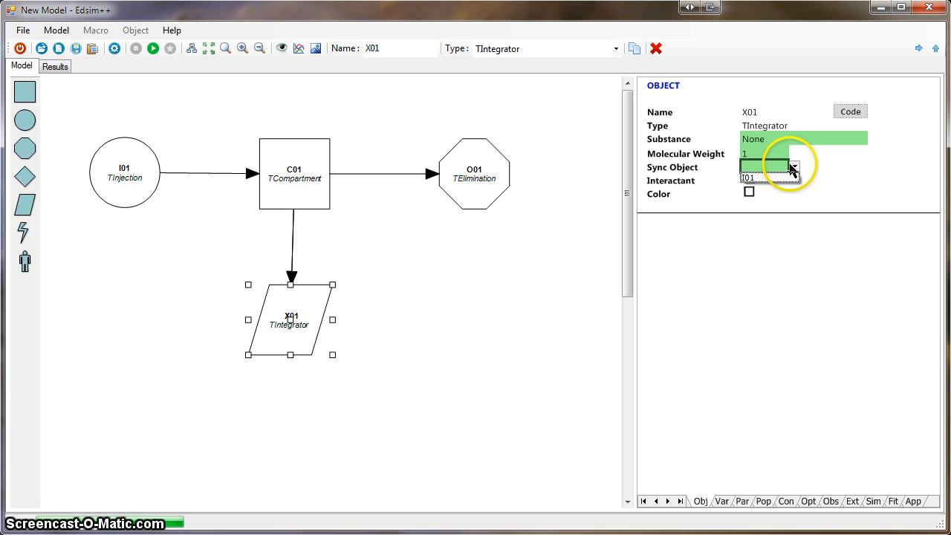
{"action": "left_click", "coordinate": [769, 180]}
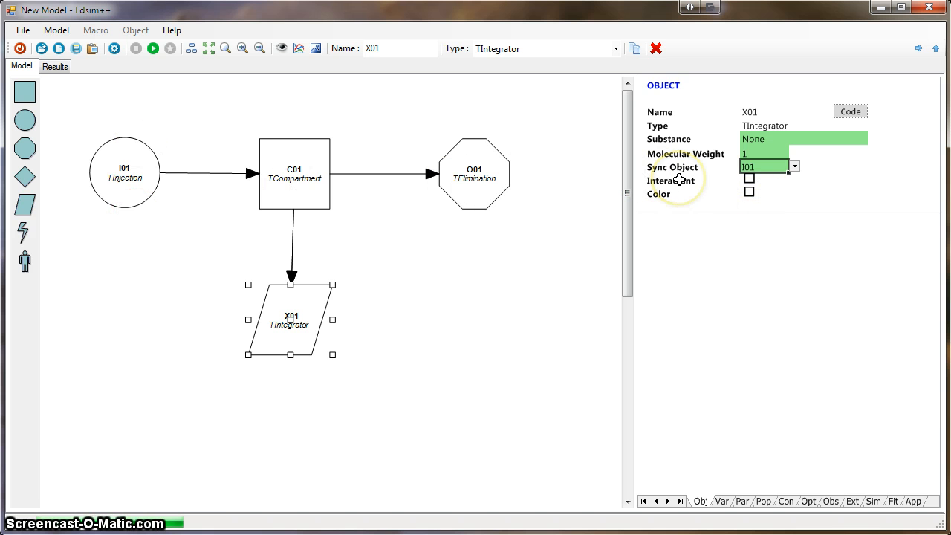
{"action": "left_click", "coordinate": [152, 48]}
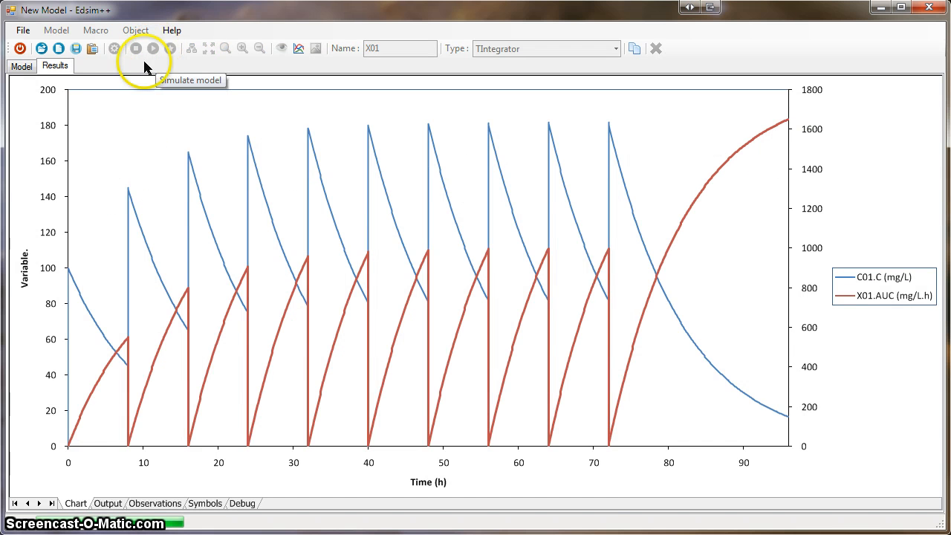
Step: Stop observing X01.AUC, observe X01.AVE instead, and rerun the synchronised simulation
{"action": "left_click", "coordinate": [23, 66]}
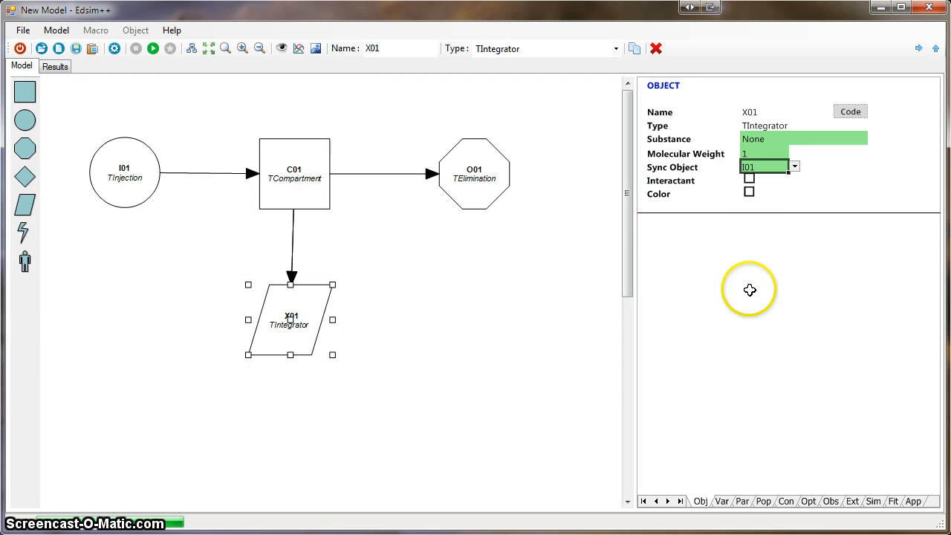
{"action": "left_click", "coordinate": [721, 501]}
{"action": "left_click", "coordinate": [874, 125]}
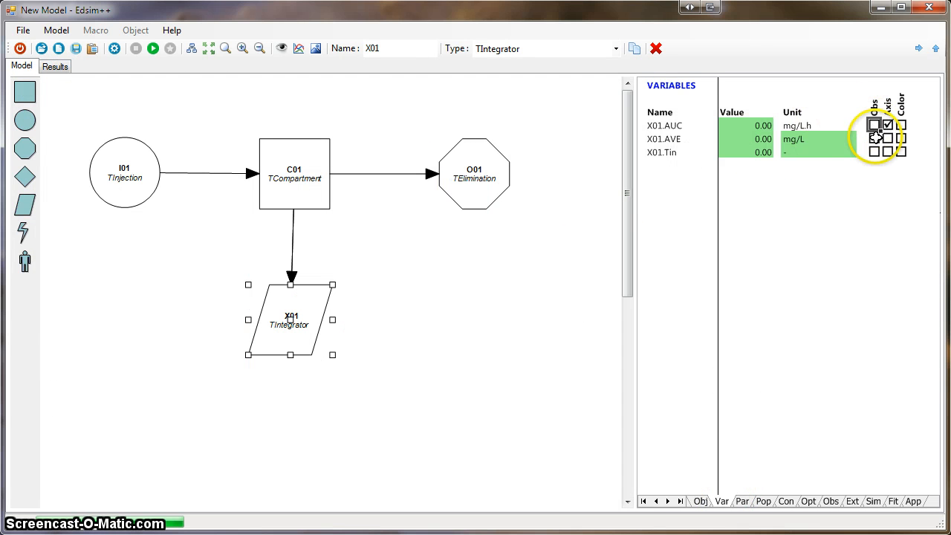
{"action": "left_click", "coordinate": [875, 138]}
{"action": "left_click", "coordinate": [153, 49]}
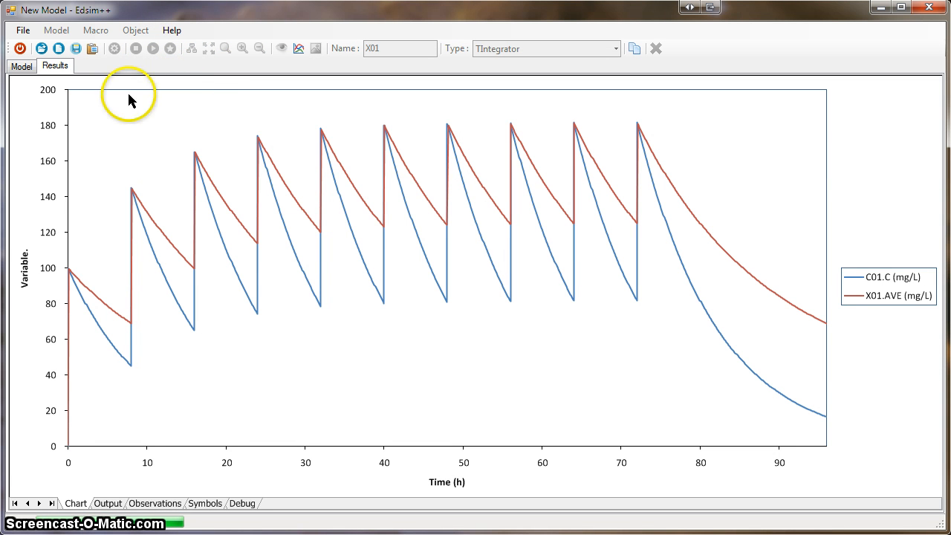
Step: Change the type of object X01 to TLevel with its LEVEL variable observed
{"action": "left_click", "coordinate": [22, 65]}
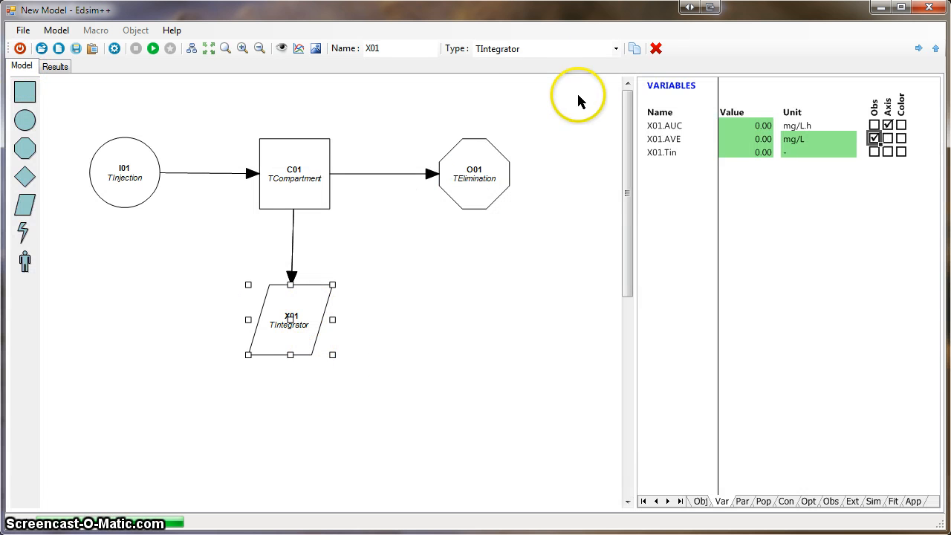
{"action": "left_click", "coordinate": [540, 46]}
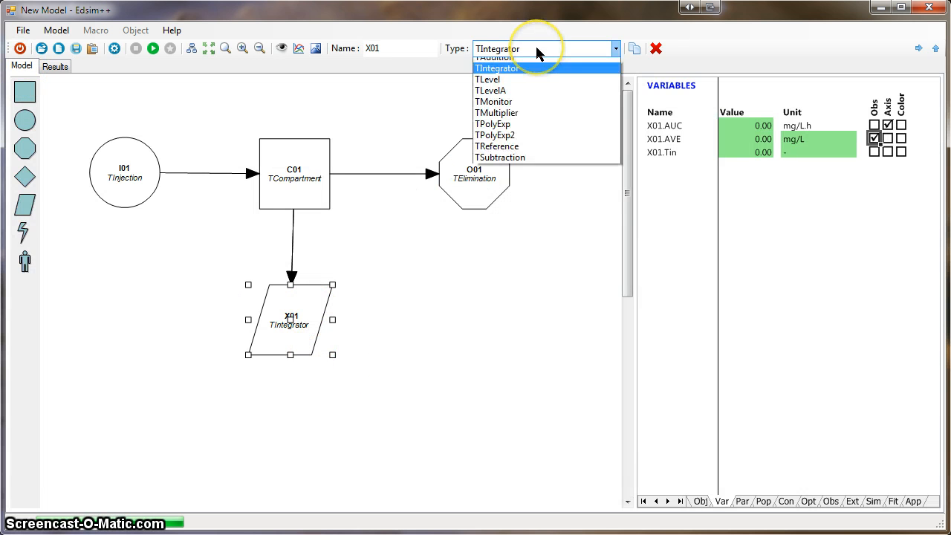
{"action": "left_click", "coordinate": [514, 87]}
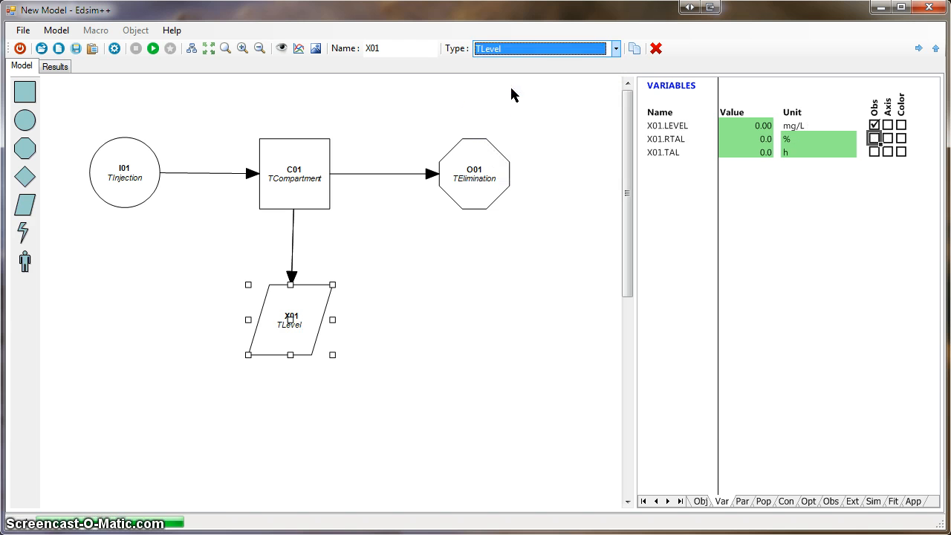
{"action": "left_click", "coordinate": [290, 327]}
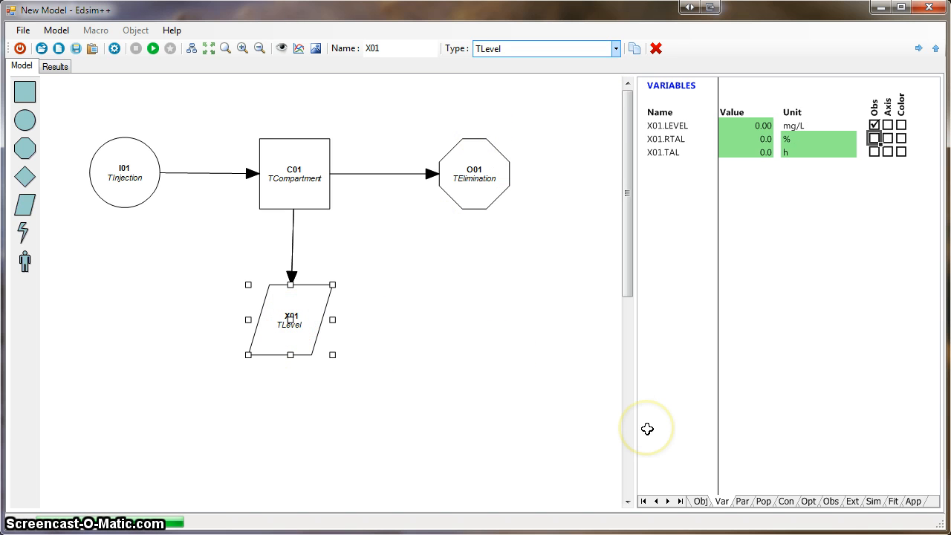
{"action": "left_click", "coordinate": [874, 127]}
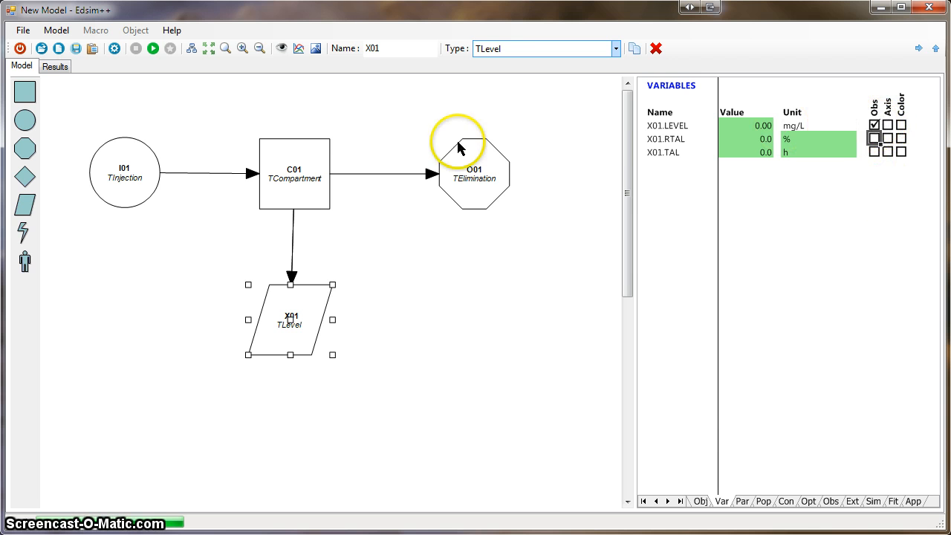
Step: Simulate the TLevel model, set X01.LEVEL to 120 mg/L, and rerun the simulation
{"action": "left_click", "coordinate": [152, 49]}
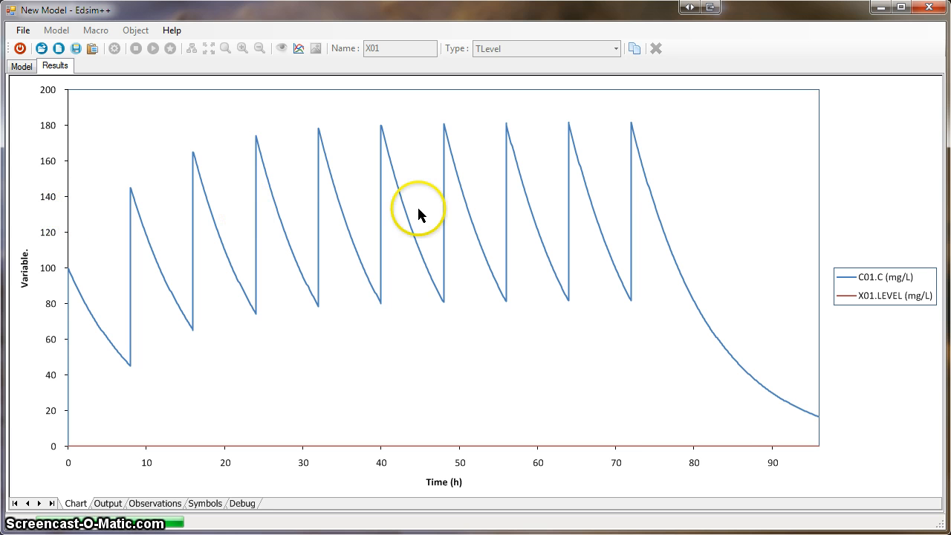
{"action": "left_click", "coordinate": [23, 67]}
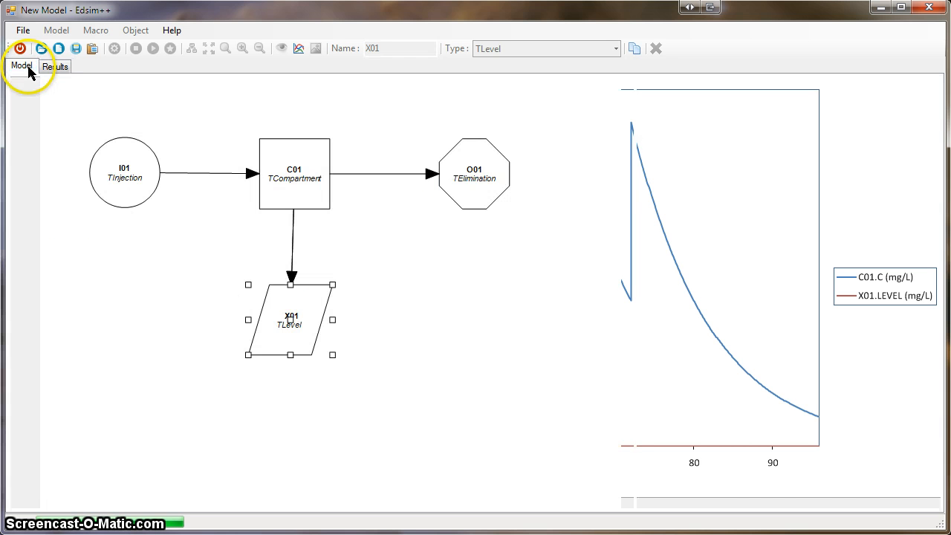
{"action": "left_click", "coordinate": [738, 125]}
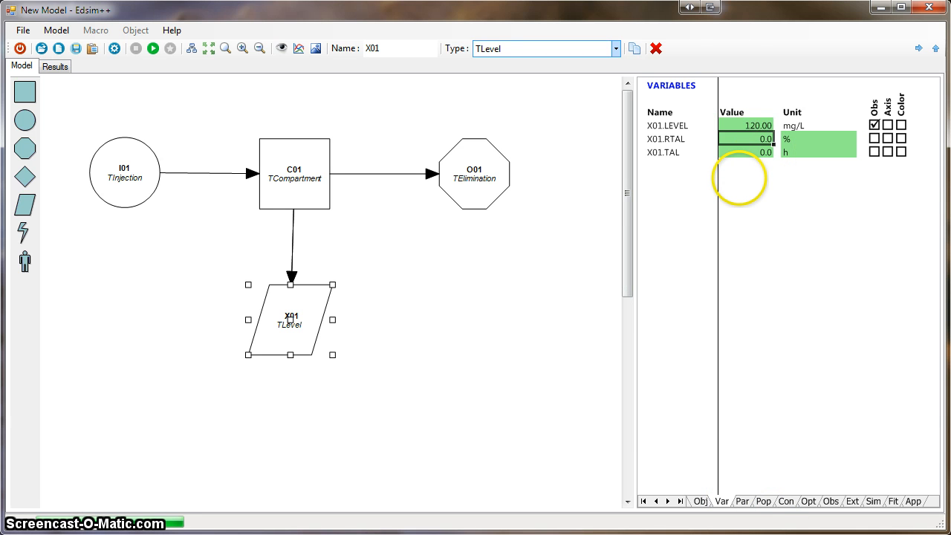
{"action": "left_click", "coordinate": [873, 136]}
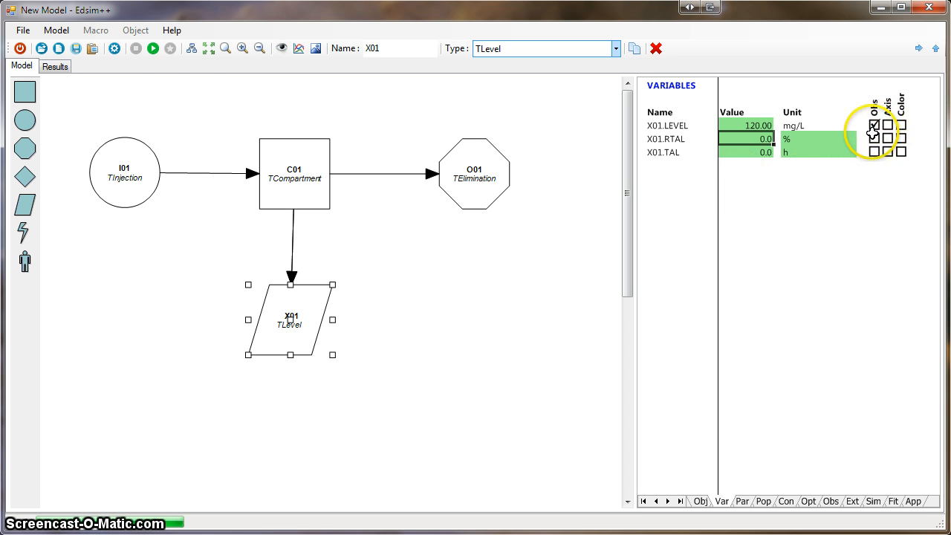
{"action": "left_click", "coordinate": [154, 49]}
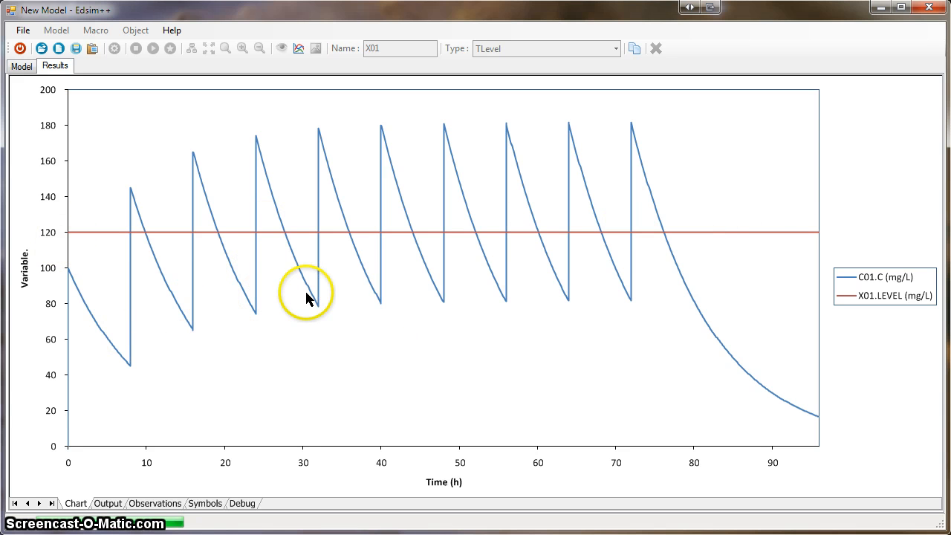
Step: Observe X01.TAL on the secondary axis alongside the level and rerun the simulation
{"action": "left_click", "coordinate": [22, 66]}
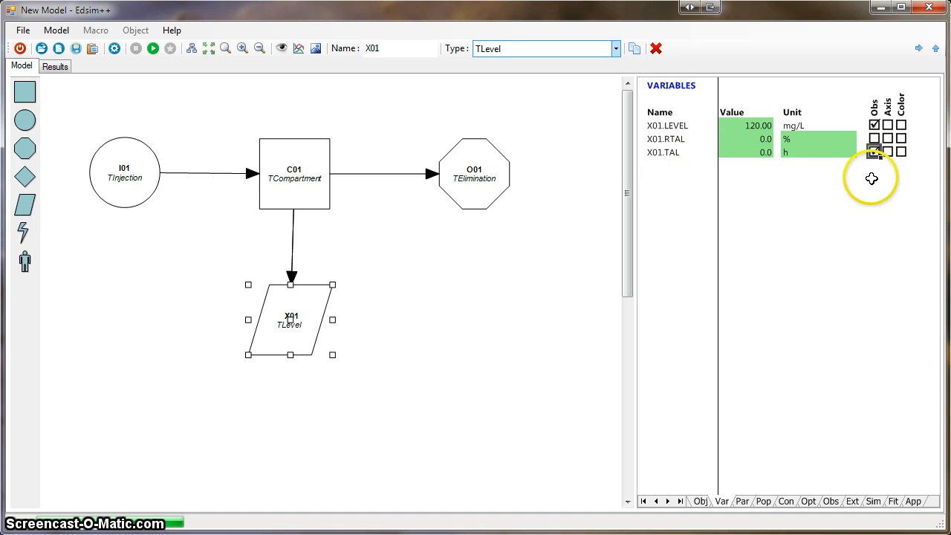
{"action": "left_click", "coordinate": [874, 152]}
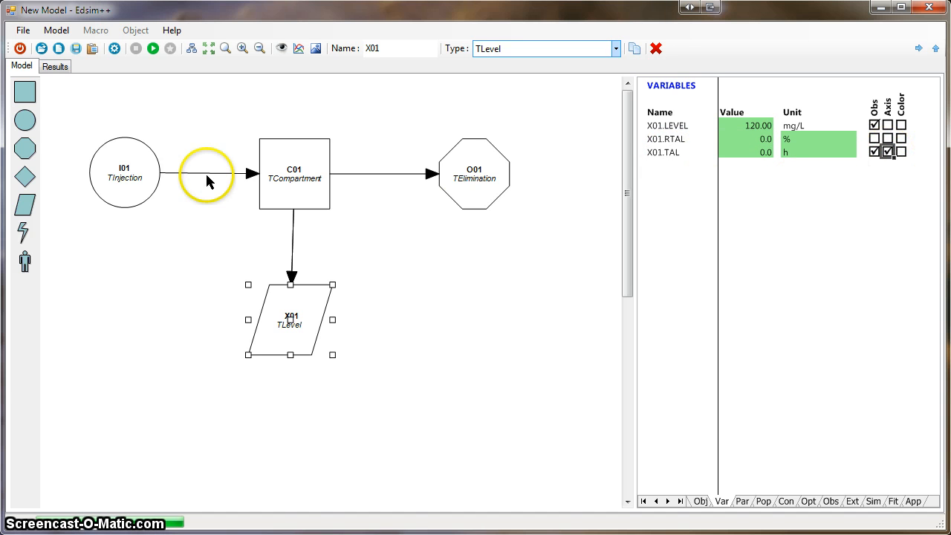
{"action": "left_click", "coordinate": [153, 48]}
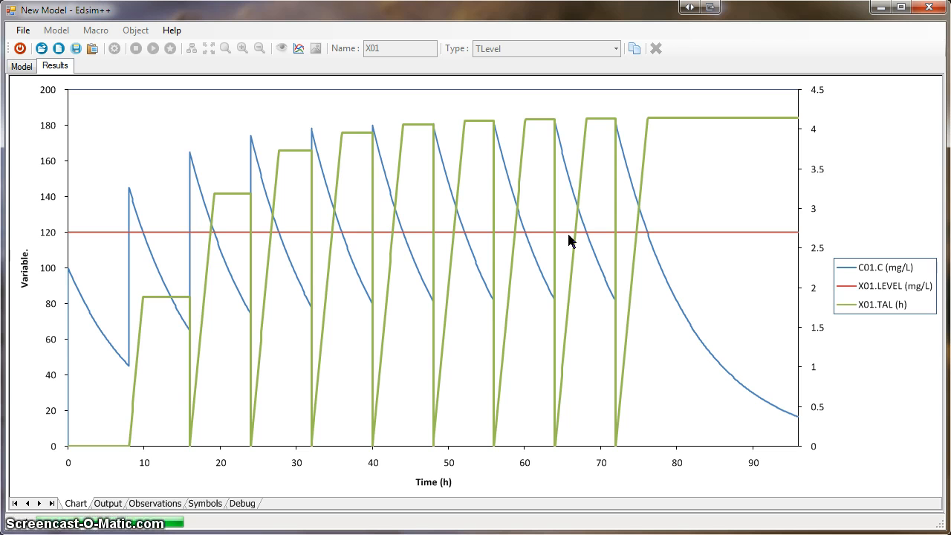
Step: Stop observing X01.TAL, observe X01.RTAL on the secondary axis instead, and rerun the simulation
{"action": "left_click", "coordinate": [21, 66]}
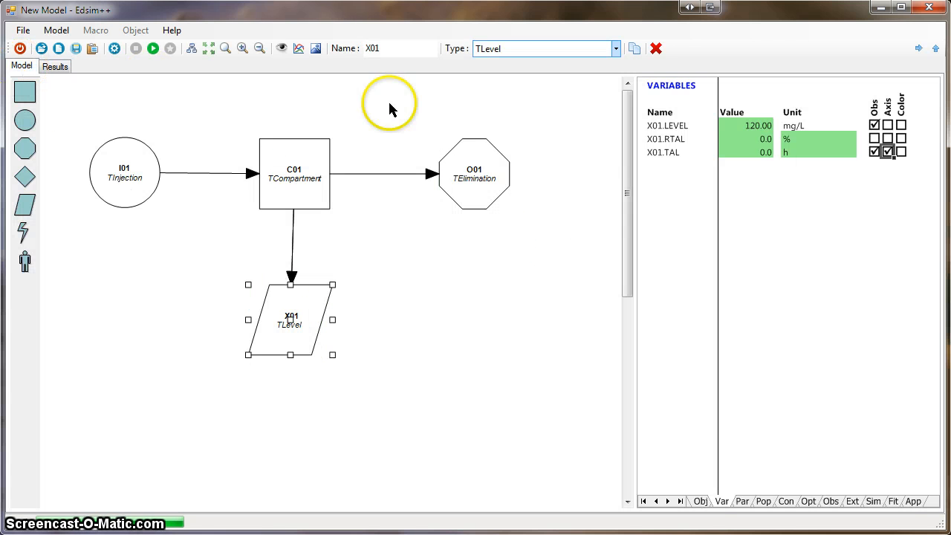
{"action": "left_click", "coordinate": [875, 152]}
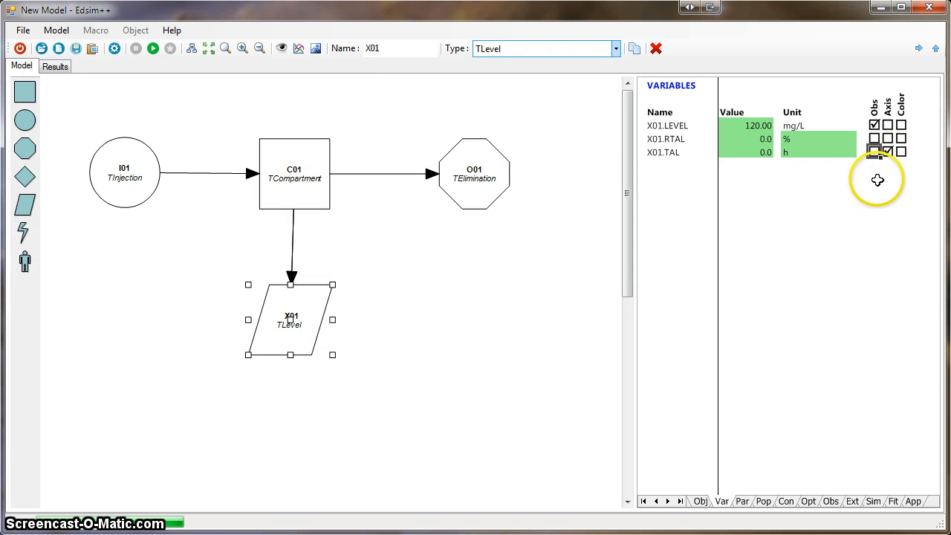
{"action": "left_click", "coordinate": [889, 152]}
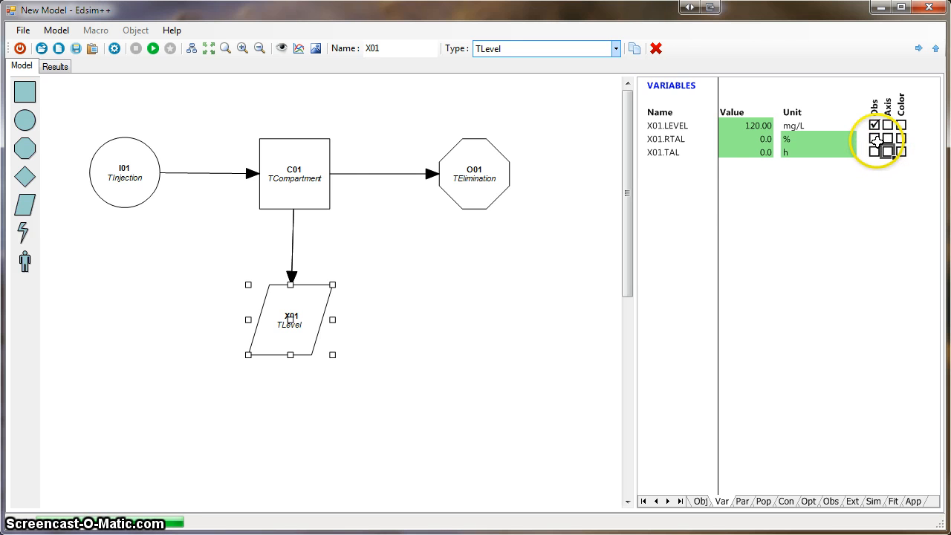
{"action": "left_click", "coordinate": [875, 139]}
{"action": "left_click", "coordinate": [889, 139]}
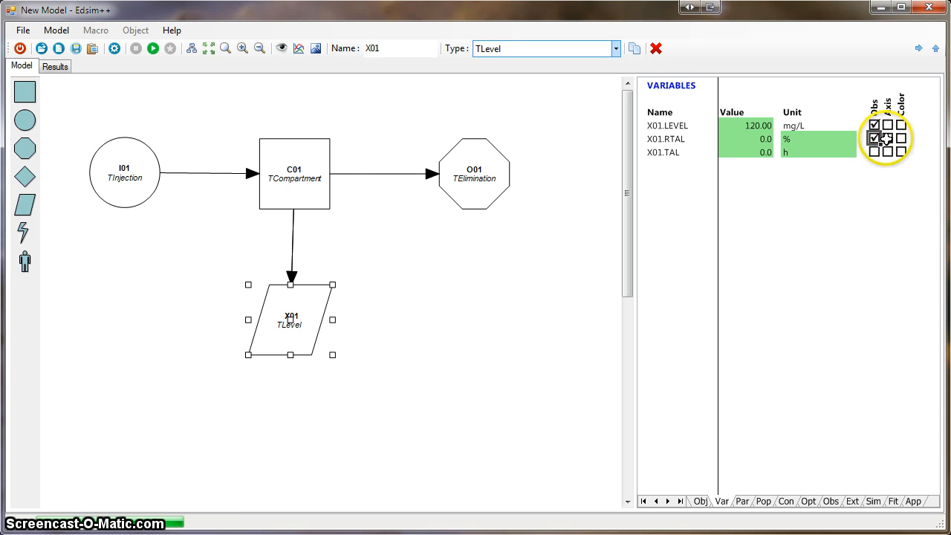
{"action": "left_click", "coordinate": [153, 49]}
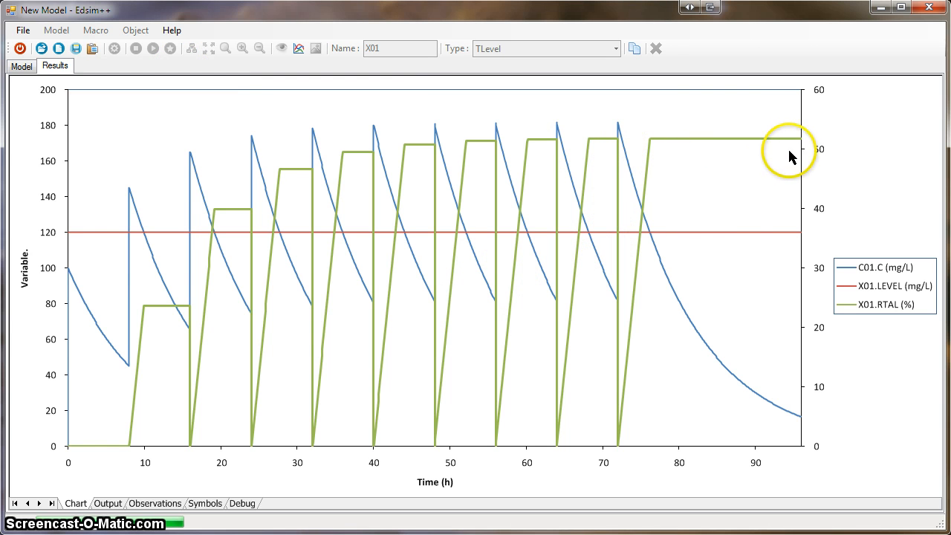
Step: Move X01.RTAL from the secondary axis back to the main axis and rerun the simulation
{"action": "left_click", "coordinate": [23, 67]}
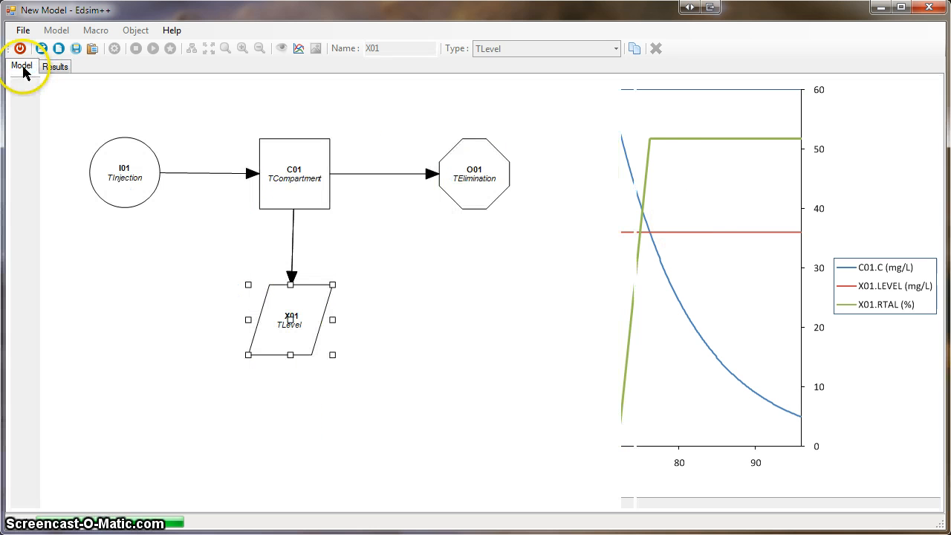
{"action": "left_click", "coordinate": [888, 138]}
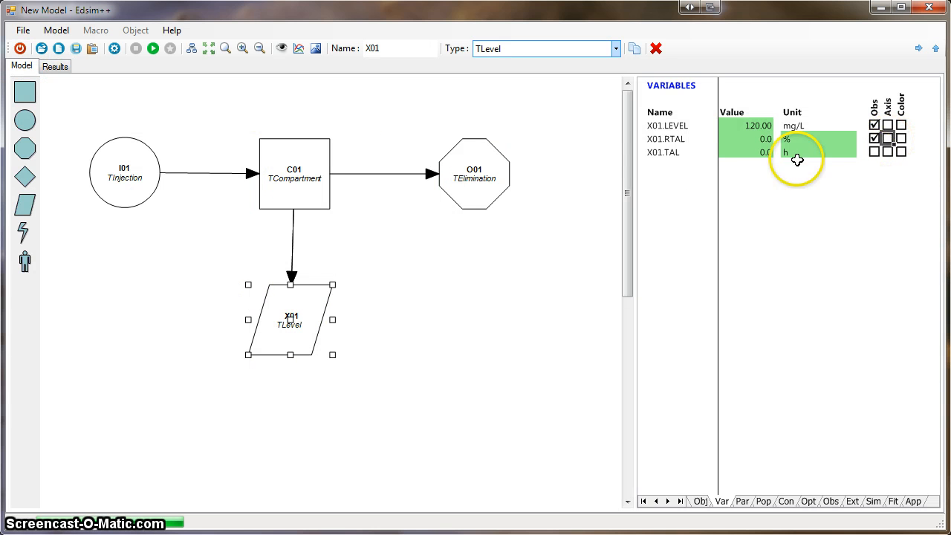
{"action": "left_click", "coordinate": [151, 49]}
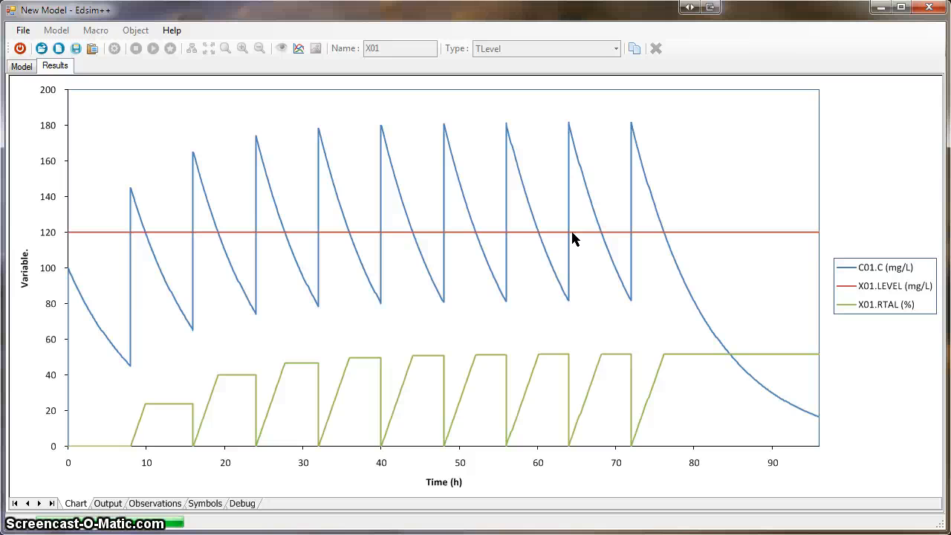
Step: Change the type of object X01 to TReference and display its variables
{"action": "left_click", "coordinate": [29, 67]}
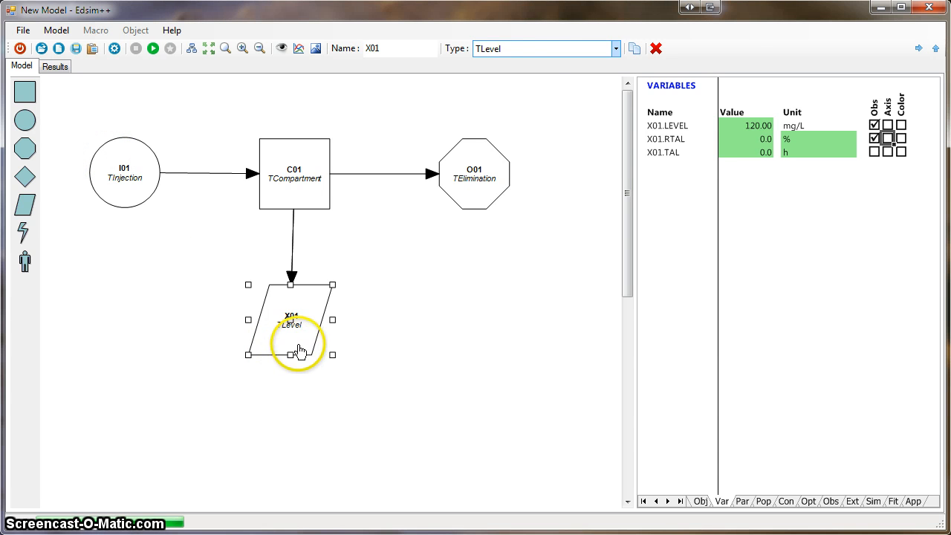
{"action": "left_click", "coordinate": [543, 51]}
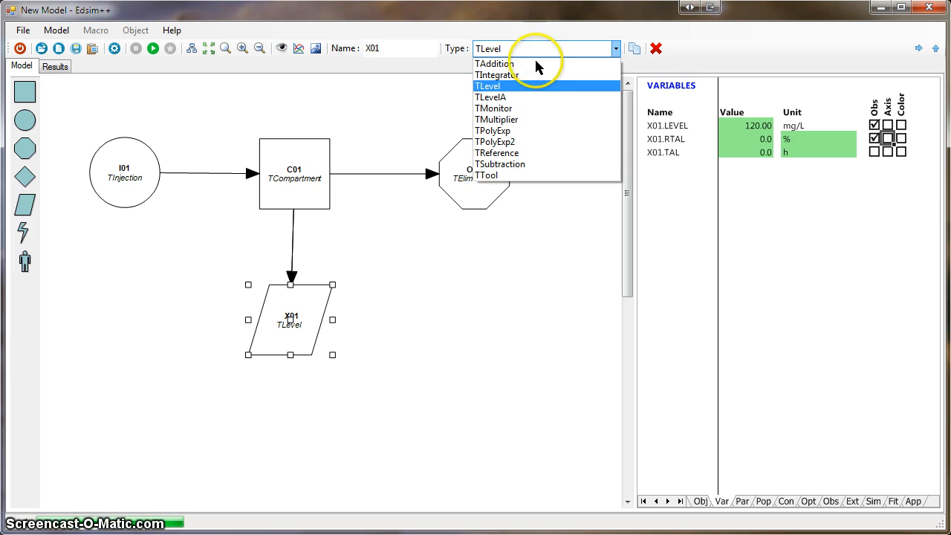
{"action": "left_click", "coordinate": [516, 157]}
{"action": "left_click", "coordinate": [361, 344]}
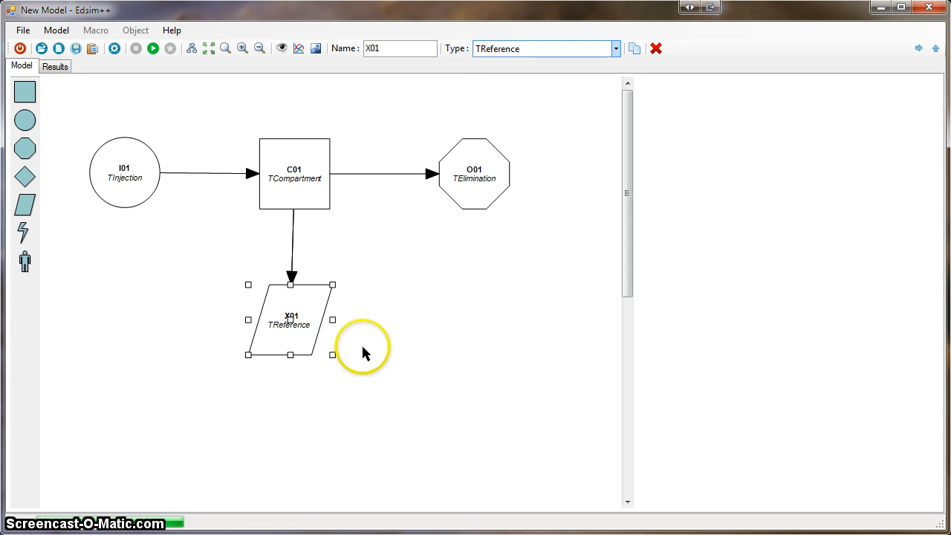
{"action": "left_click", "coordinate": [301, 332]}
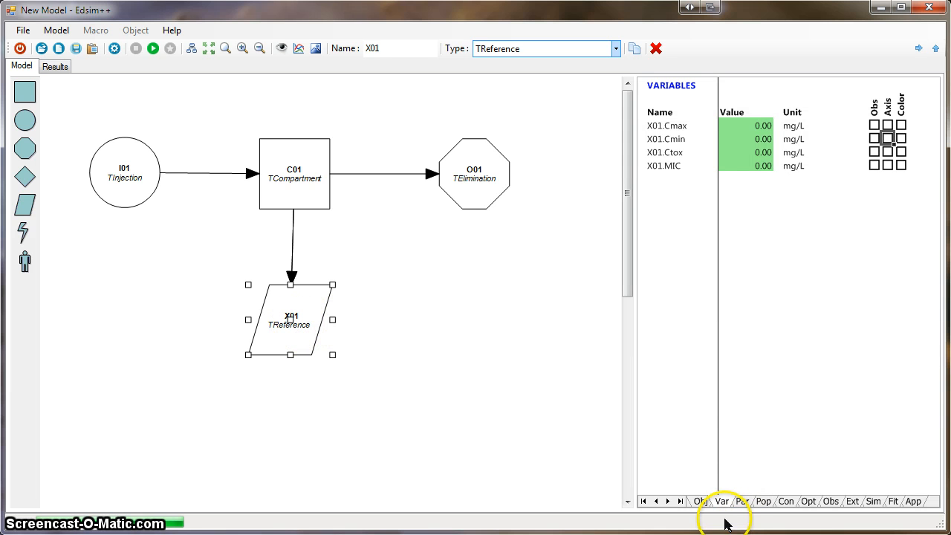
Step: Set the reference object's X01.Cmax to 180 mg/L and X01.Cmin to 80 mg/L
{"action": "left_click", "coordinate": [747, 130]}
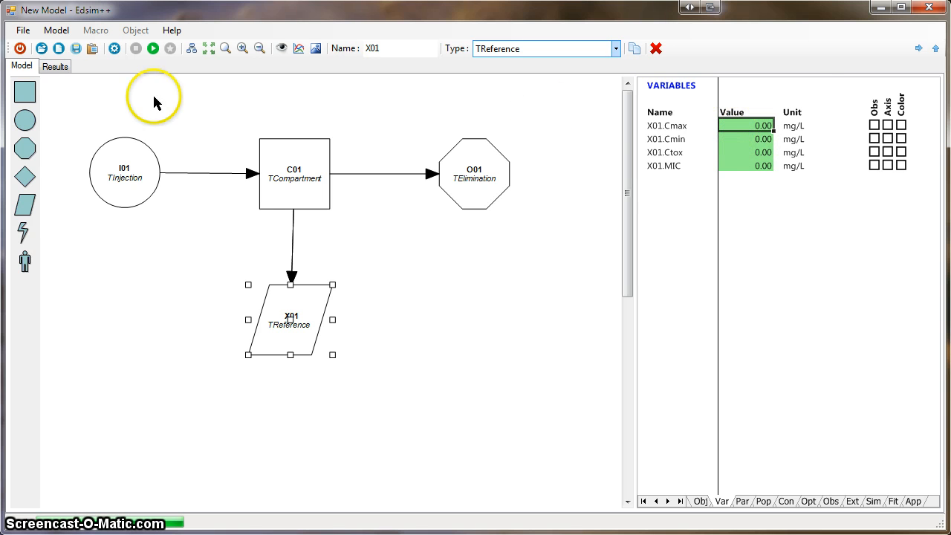
{"action": "left_click", "coordinate": [55, 67]}
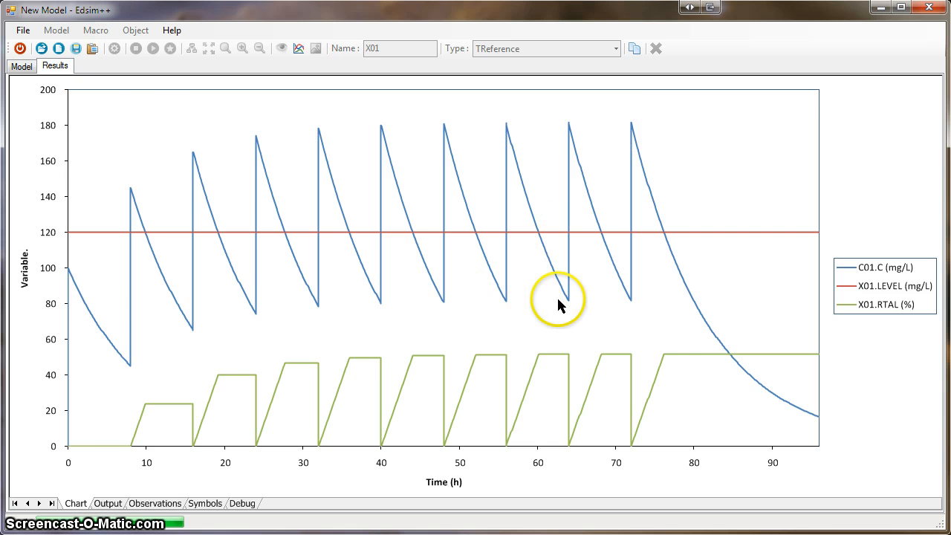
{"action": "left_click", "coordinate": [21, 67]}
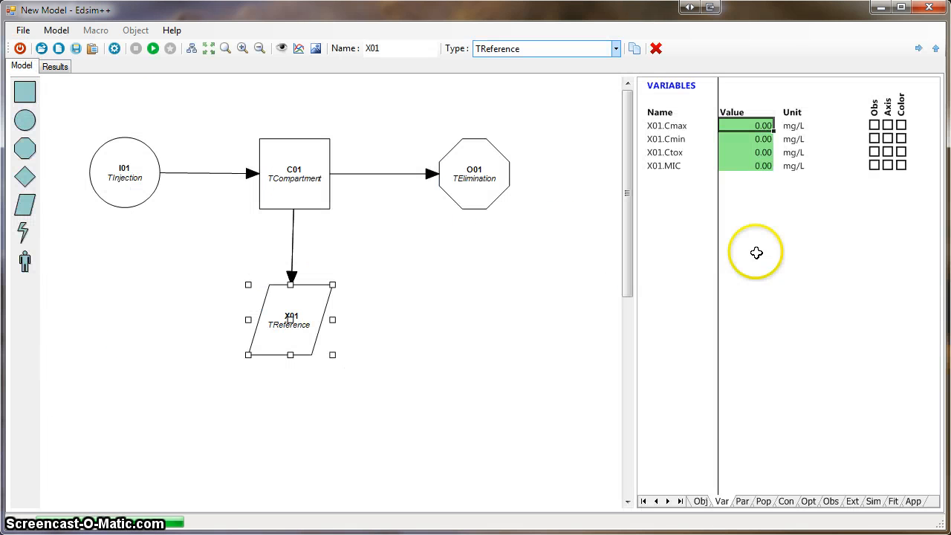
{"action": "type", "text": "180"}
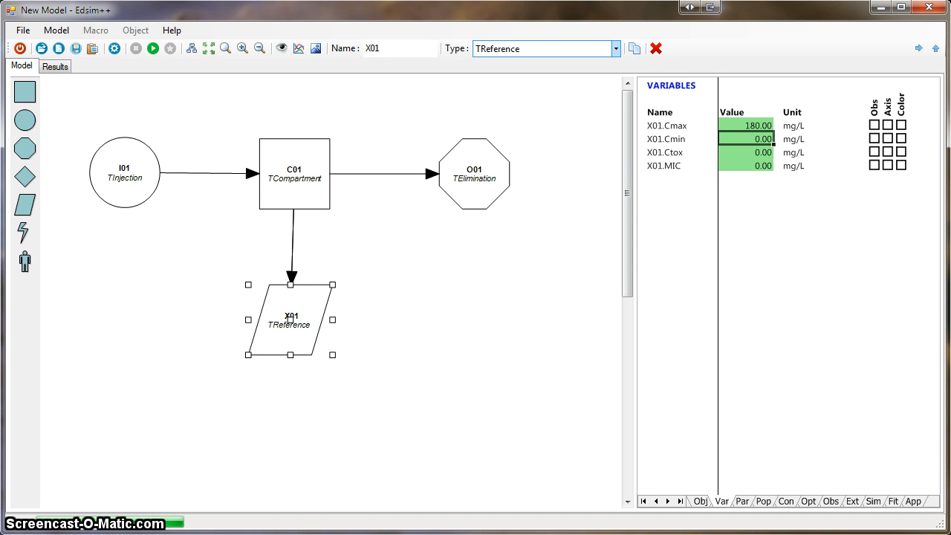
{"action": "type", "text": "80"}
{"action": "key", "text": "Return"}
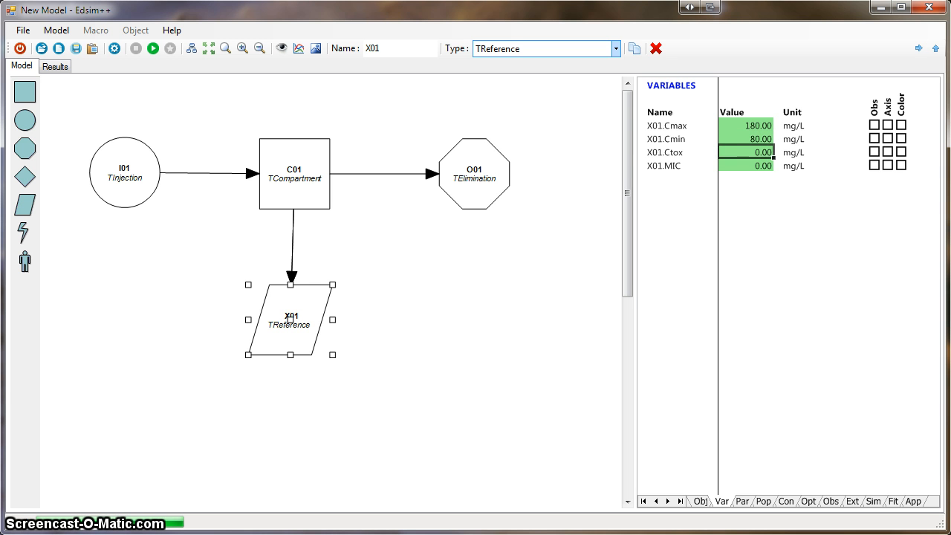
Step: Observe both X01.Cmax and X01.Cmin and simulate the model
{"action": "left_click", "coordinate": [874, 124]}
{"action": "left_click", "coordinate": [875, 139]}
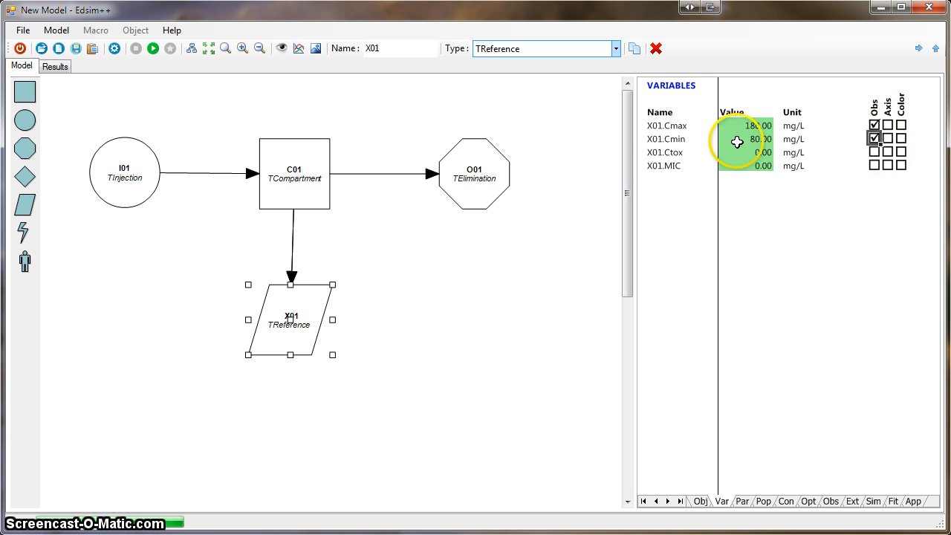
{"action": "left_click", "coordinate": [153, 48]}
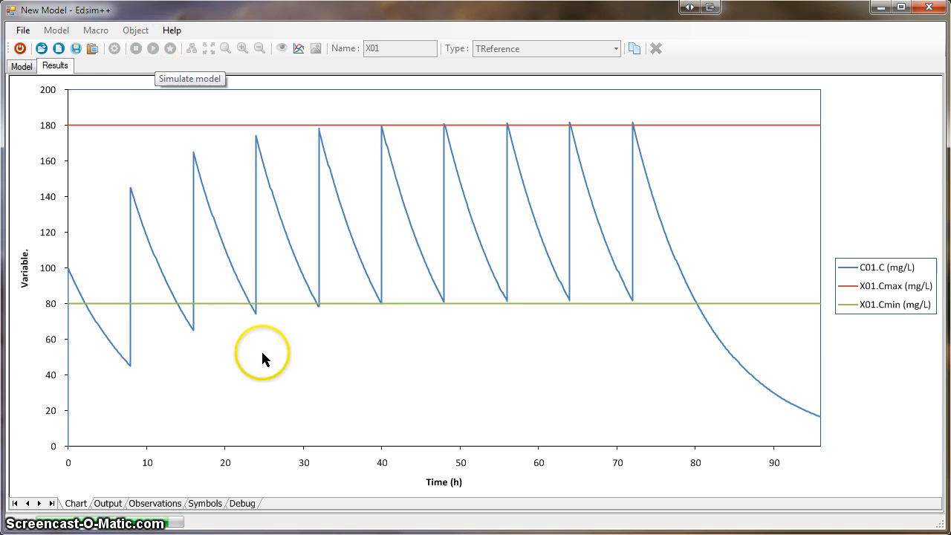
Step: Set the plot color of X01.Cmax and X01.Cmin to the same blue and rerun the simulation
{"action": "left_click", "coordinate": [24, 67]}
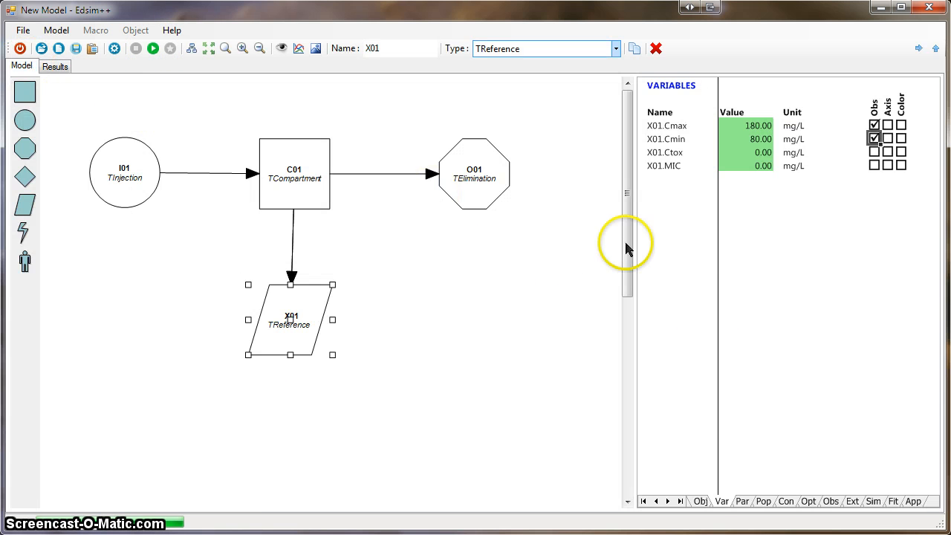
{"action": "left_click", "coordinate": [902, 125]}
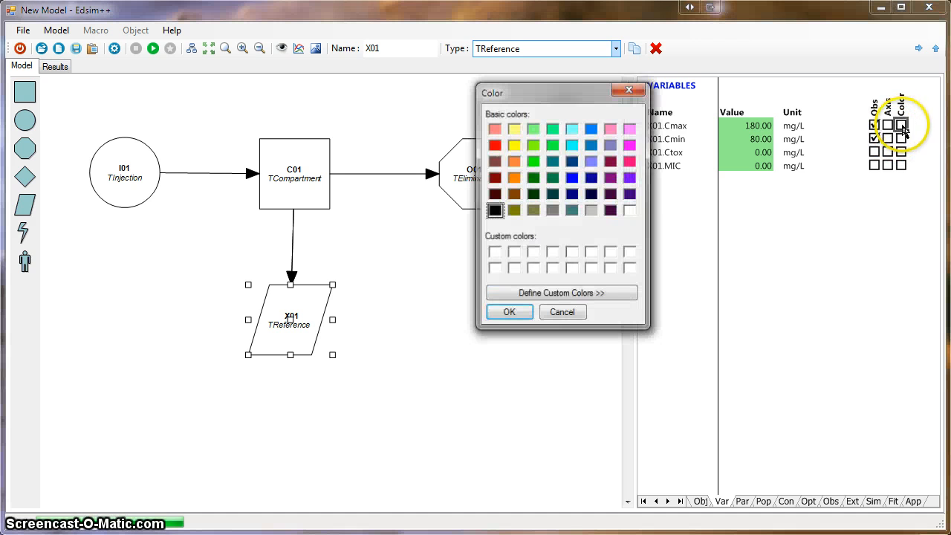
{"action": "left_click", "coordinate": [571, 177]}
{"action": "left_click", "coordinate": [509, 313]}
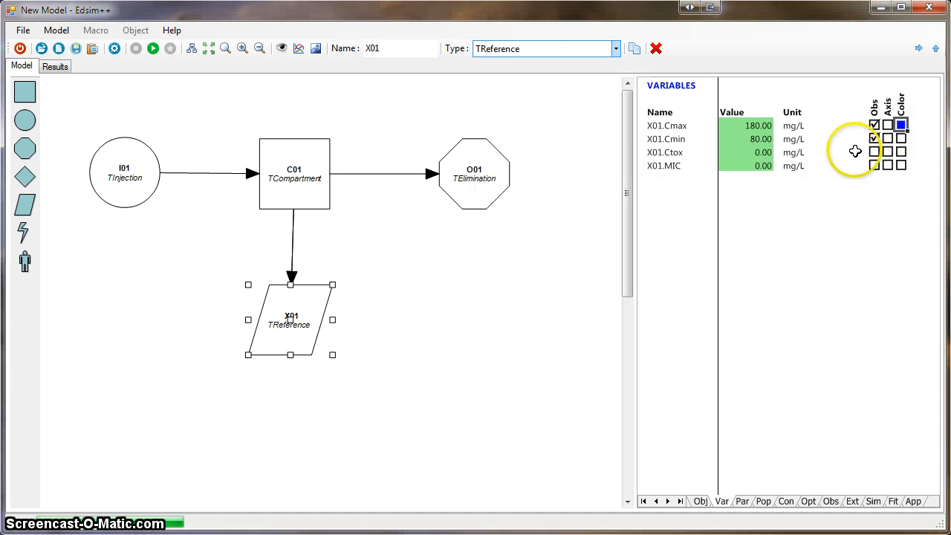
{"action": "left_click", "coordinate": [902, 139]}
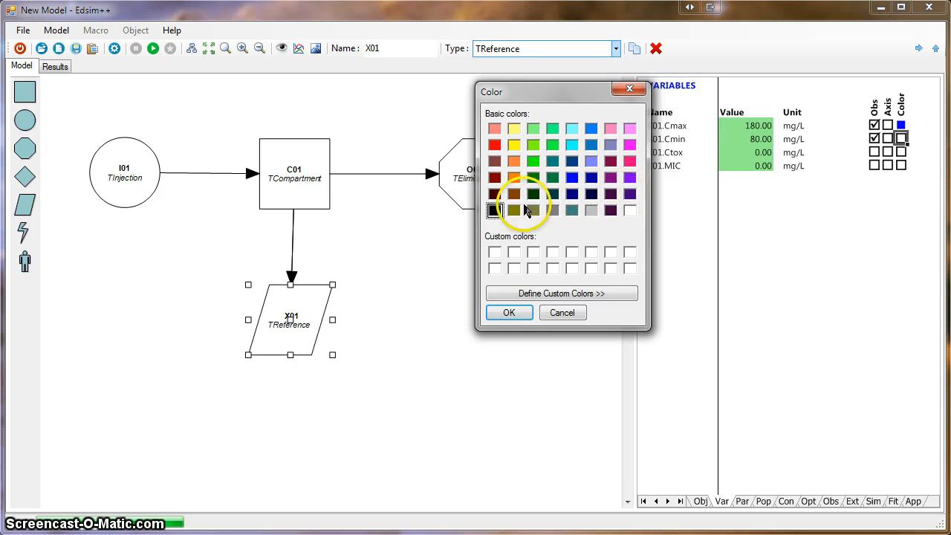
{"action": "left_click", "coordinate": [571, 177]}
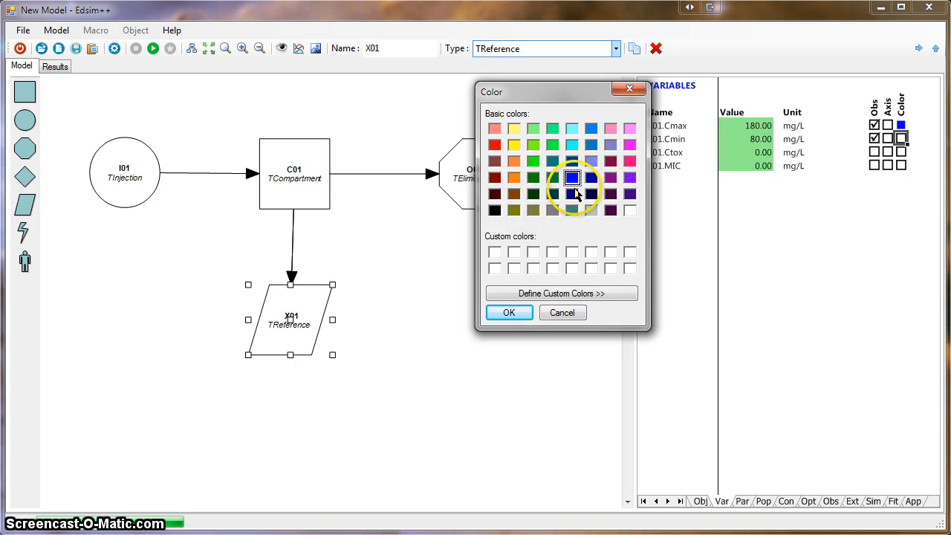
{"action": "left_click", "coordinate": [509, 313]}
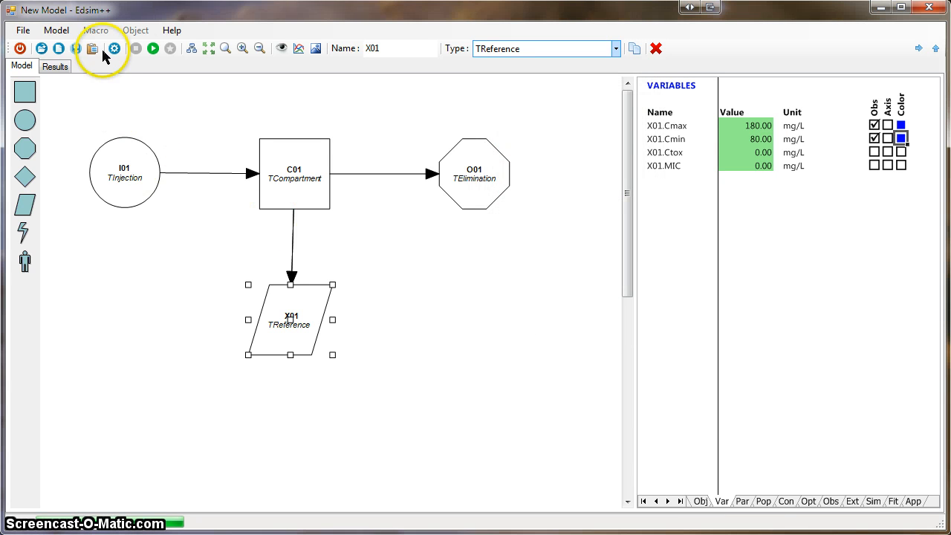
{"action": "left_click", "coordinate": [153, 48]}
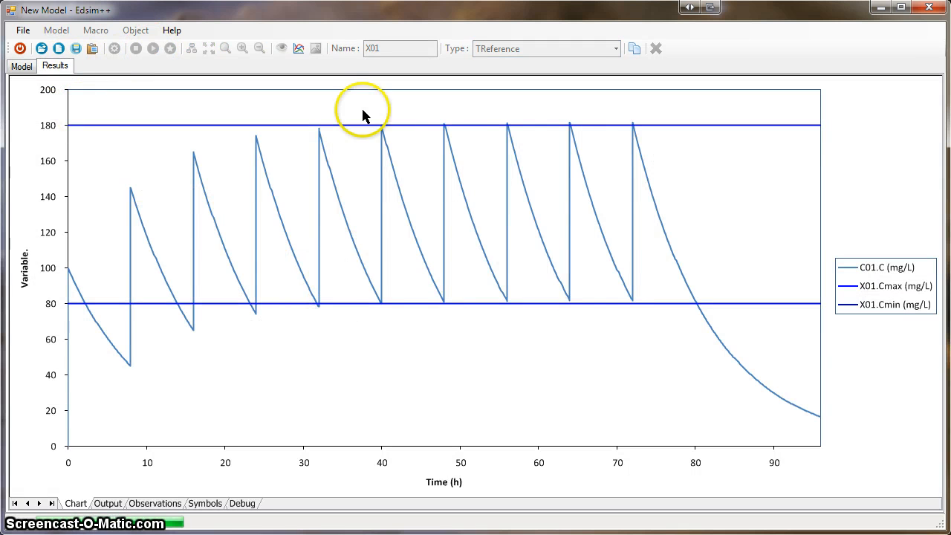
{"action": "left_click", "coordinate": [29, 69]}
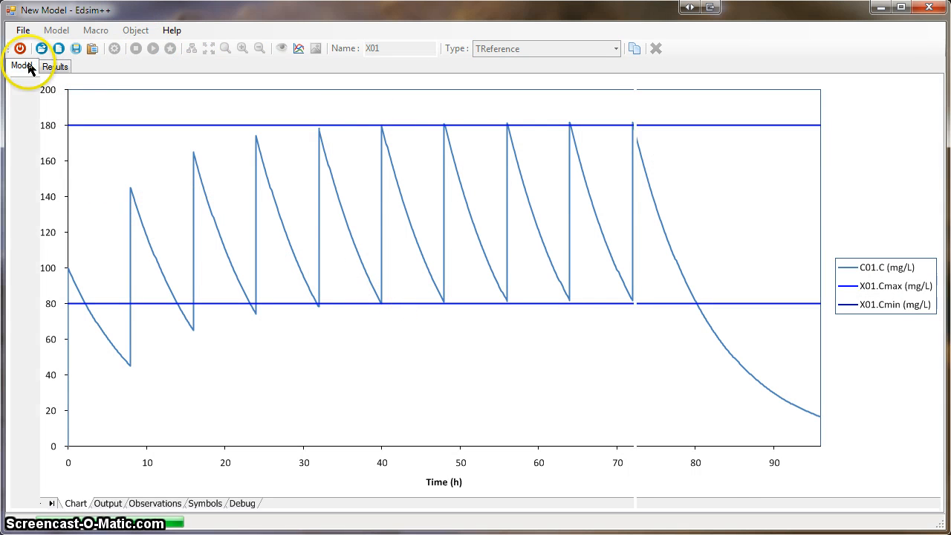
Step: Set the reference object's X01.Ctox to 250 mg/L and mark it for observation
{"action": "left_click", "coordinate": [759, 155]}
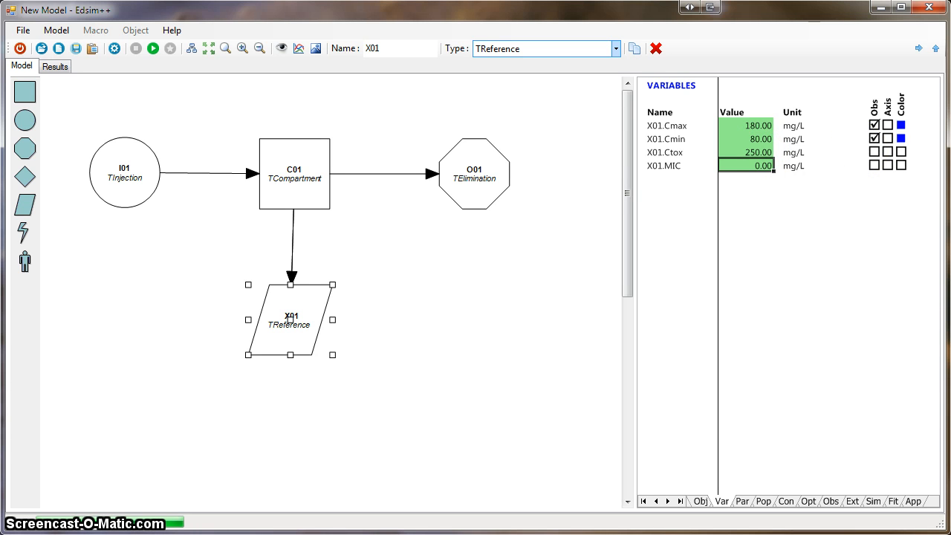
{"action": "left_click", "coordinate": [875, 152]}
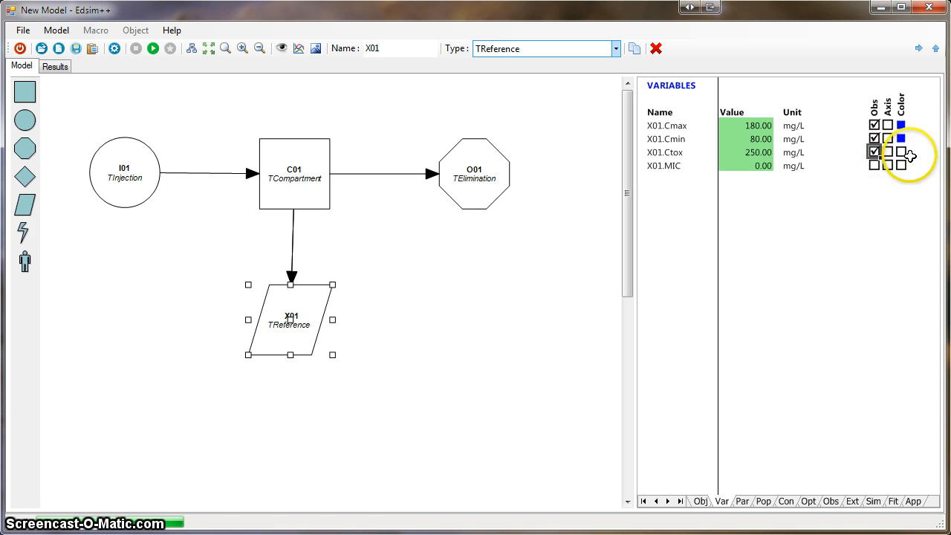
{"action": "left_click", "coordinate": [891, 152]}
{"action": "left_click", "coordinate": [889, 152]}
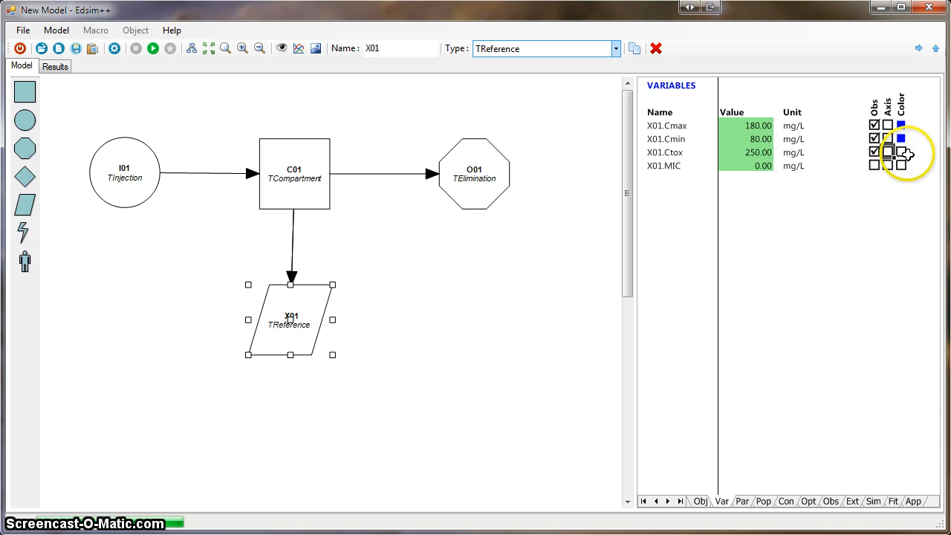
Step: Set the plot color of X01.Ctox to olive and simulate the model
{"action": "left_click", "coordinate": [903, 153]}
{"action": "left_click", "coordinate": [903, 152]}
{"action": "left_click", "coordinate": [514, 211]}
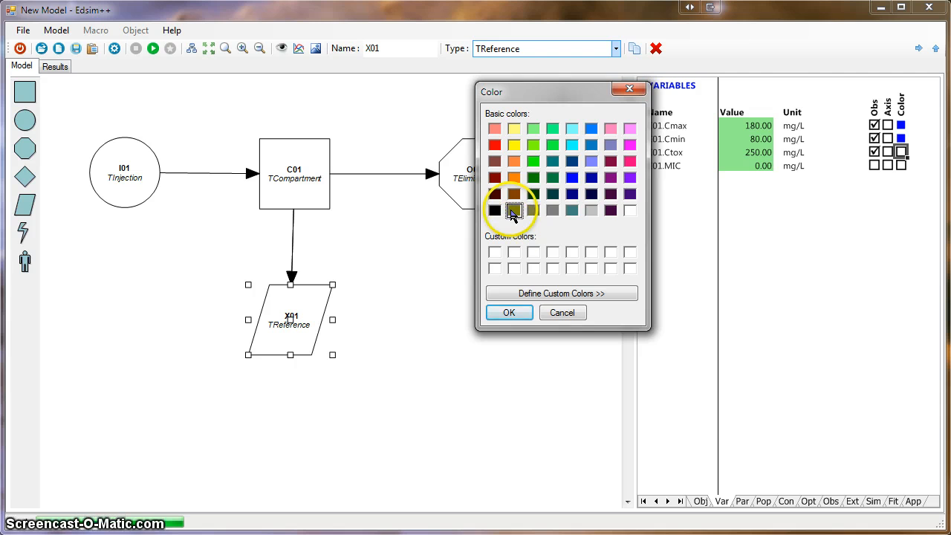
{"action": "left_click", "coordinate": [509, 312]}
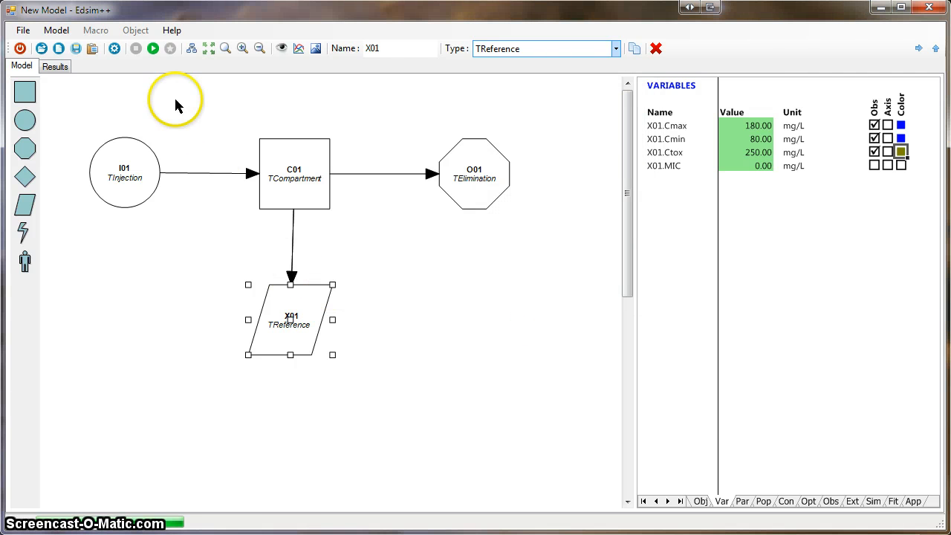
{"action": "left_click", "coordinate": [153, 49]}
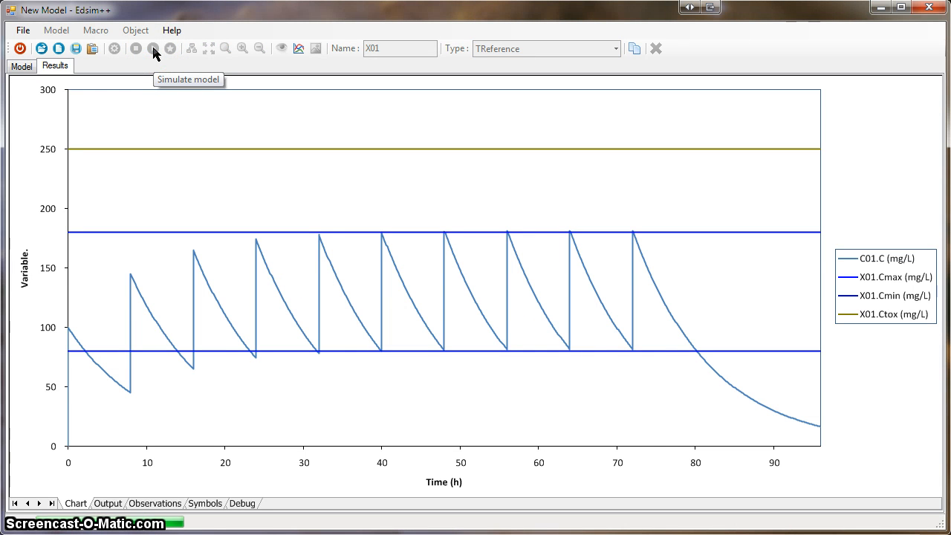
Step: Change the type of object X01 to TAddition and move it to the lower left of compartment C01
{"action": "left_click", "coordinate": [23, 66]}
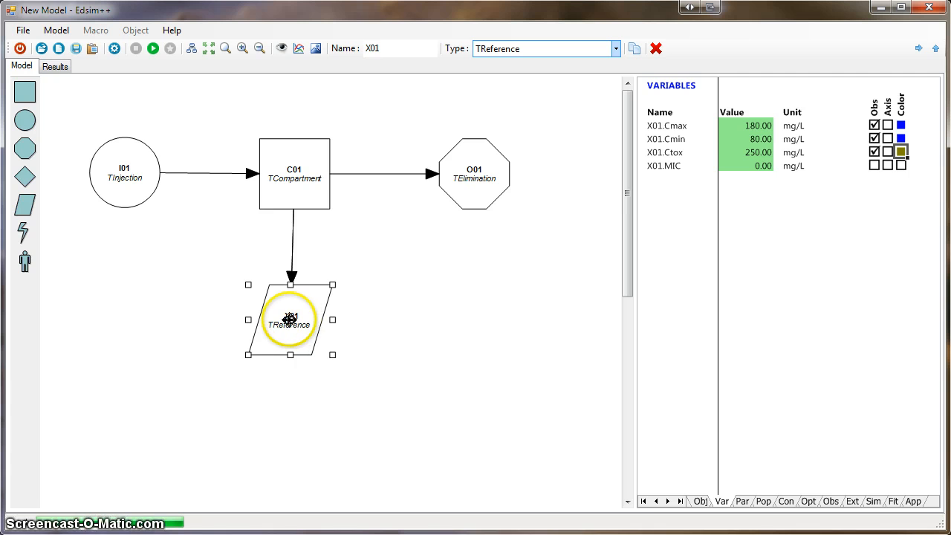
{"action": "mouse_move", "coordinate": [290, 305]}
{"action": "left_mouse_down"}
{"action": "mouse_move", "coordinate": [299, 303]}
{"action": "mouse_move", "coordinate": [275, 315]}
{"action": "left_mouse_up"}
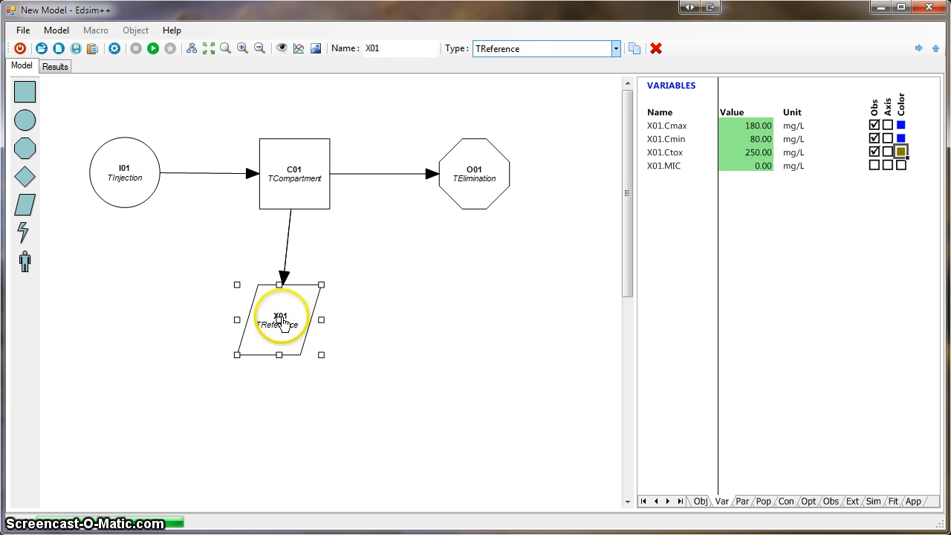
{"action": "left_click", "coordinate": [506, 49]}
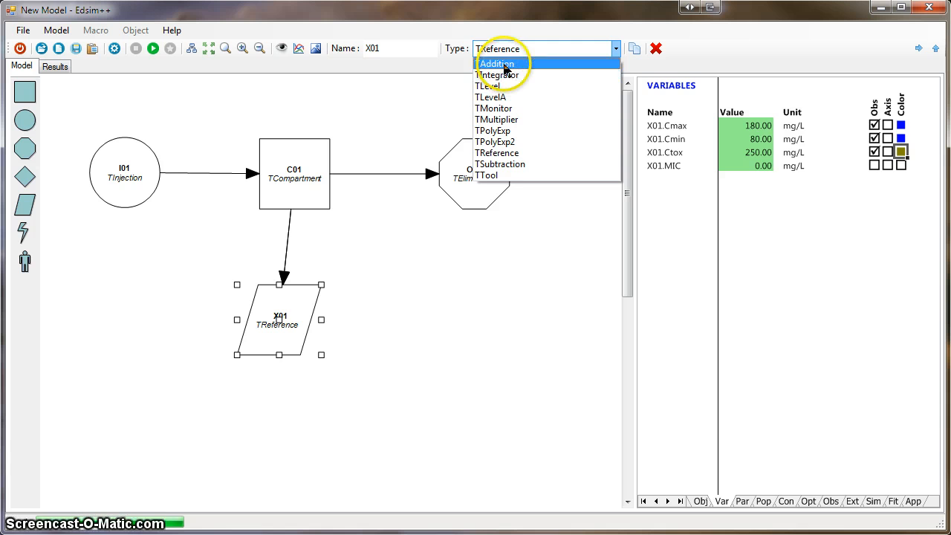
{"action": "left_click", "coordinate": [504, 64]}
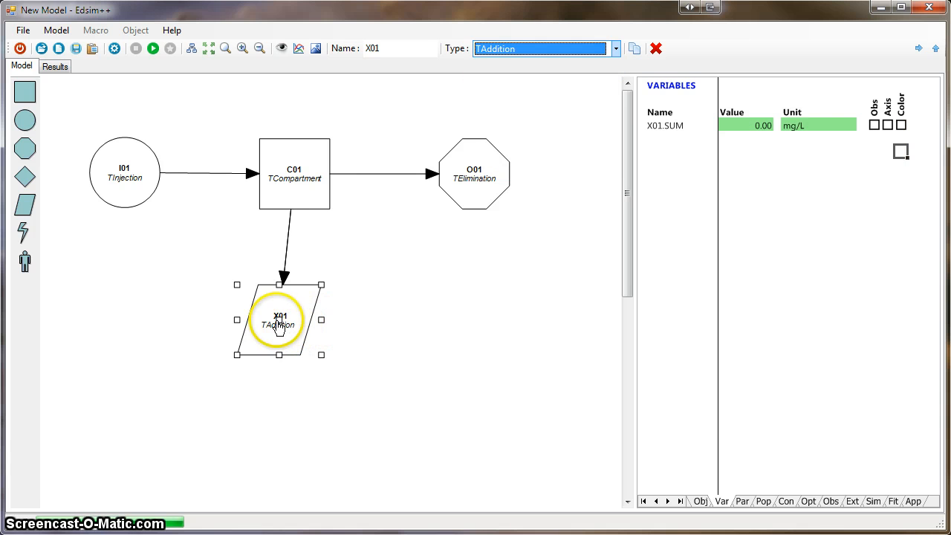
{"action": "left_click_drag", "start_coordinate": [278, 323], "coordinate": [222, 335]}
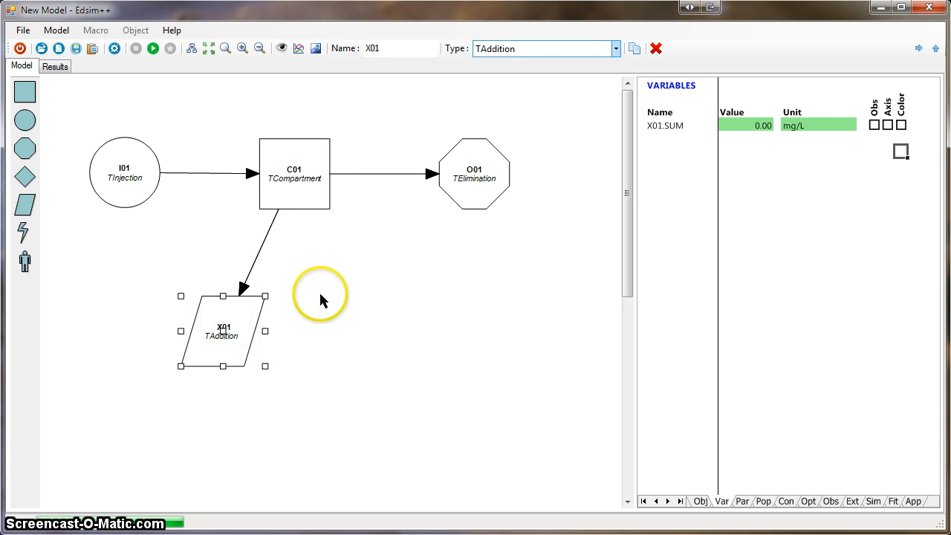
Step: Add a TPeripheral compartment to the lower right of C01 and connect C01 to it
{"action": "left_click", "coordinate": [26, 91]}
{"action": "left_click", "coordinate": [399, 300]}
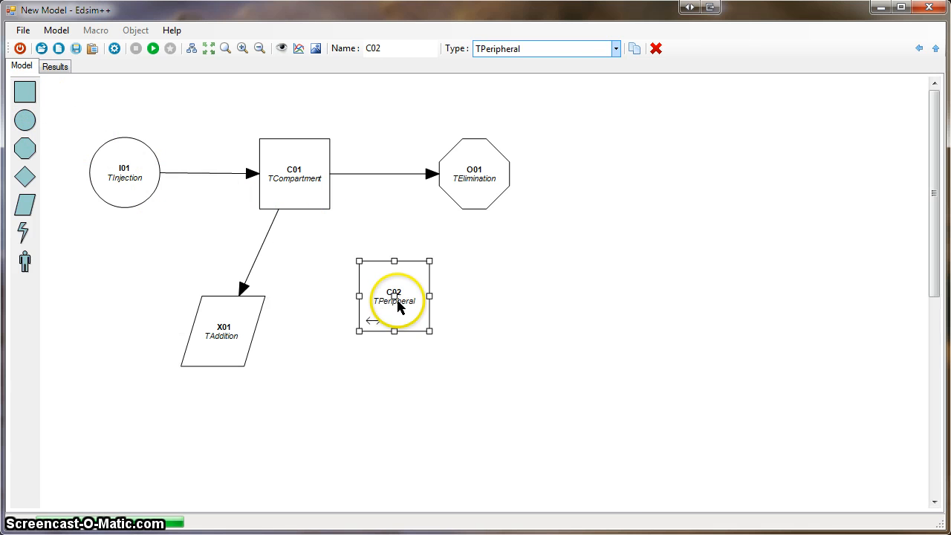
{"action": "left_click_drag", "start_coordinate": [323, 209], "coordinate": [380, 288]}
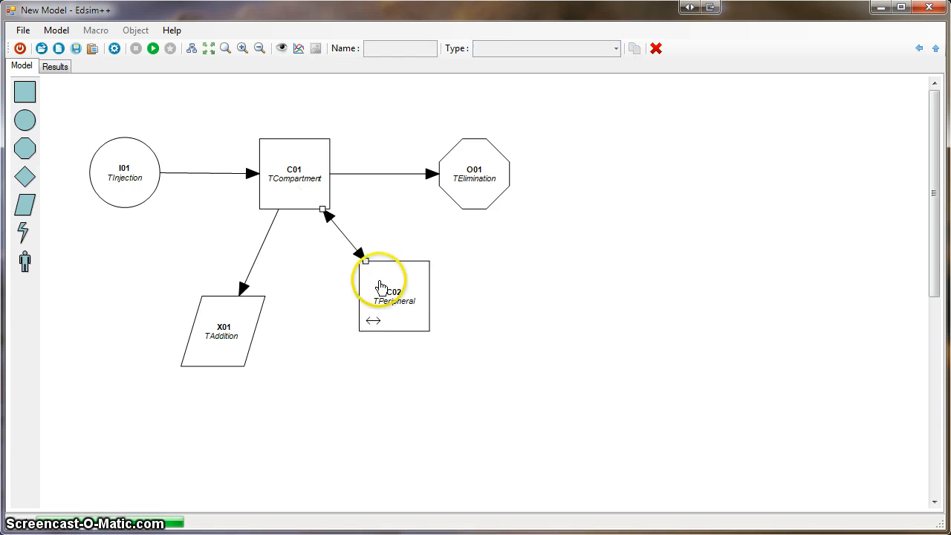
Step: Connect peripheral compartment C02 to the addition object X01 and simulate the model
{"action": "left_click", "coordinate": [236, 333]}
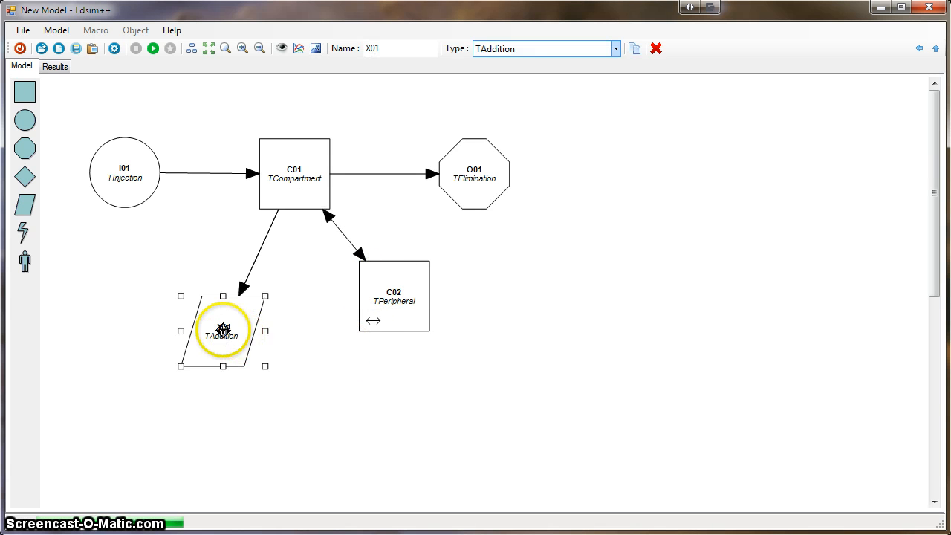
{"action": "left_click_drag", "start_coordinate": [215, 318], "coordinate": [204, 295]}
{"action": "left_click_drag", "start_coordinate": [375, 318], "coordinate": [223, 319]}
{"action": "left_click", "coordinate": [220, 323]}
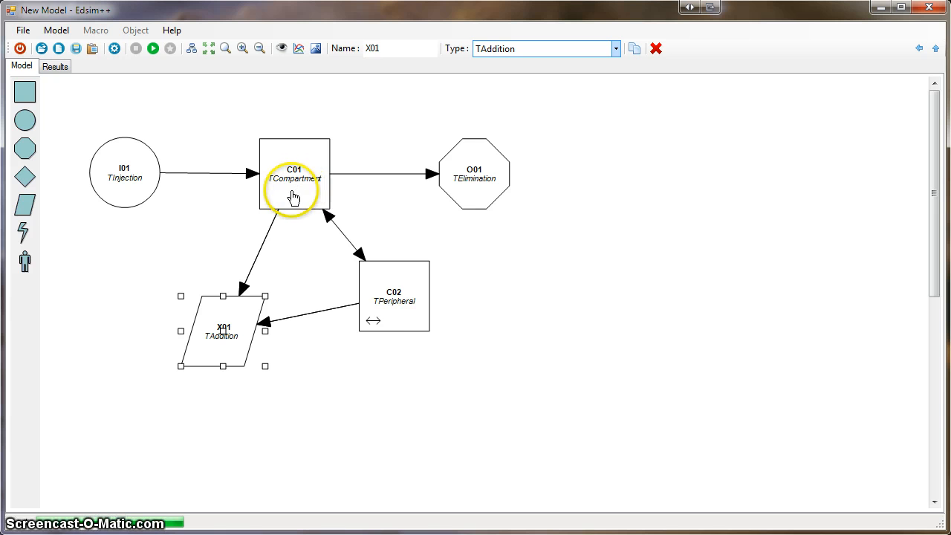
{"action": "left_click", "coordinate": [215, 340]}
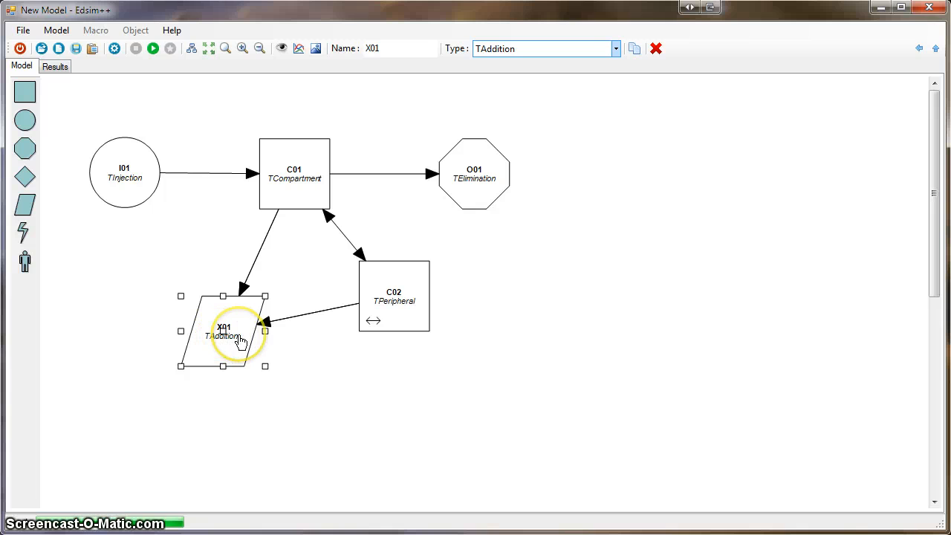
{"action": "left_click", "coordinate": [152, 49]}
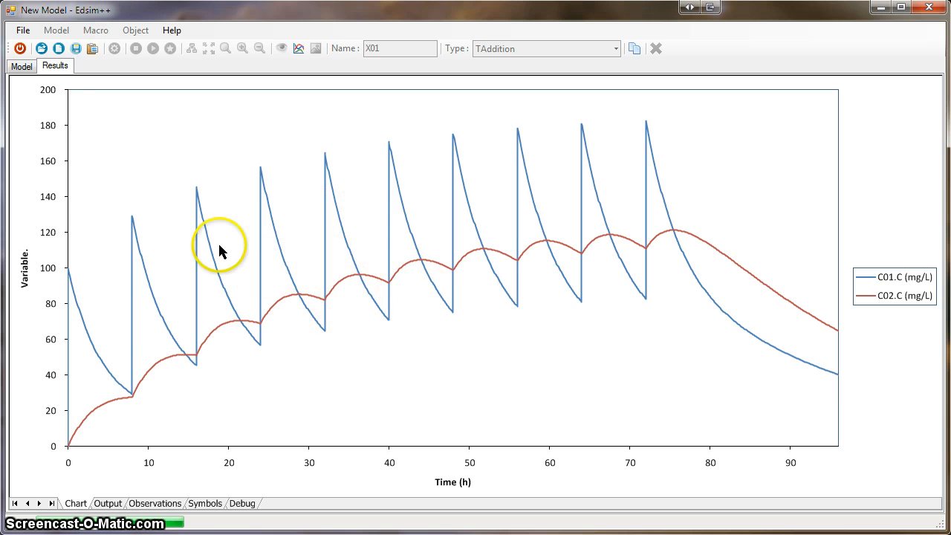
Step: Mark the addition object's X01.SUM variable for observation and rerun the simulation
{"action": "left_click", "coordinate": [22, 66]}
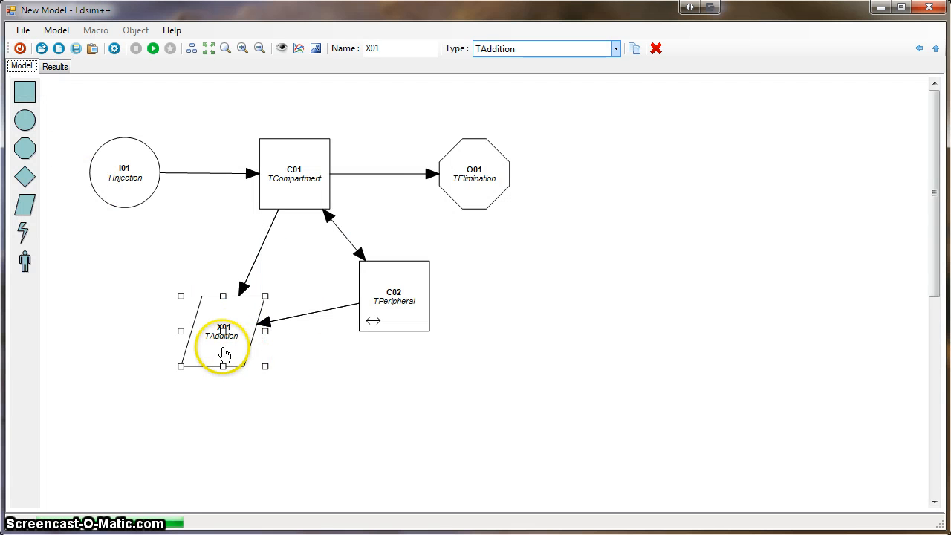
{"action": "double_click", "coordinate": [224, 355]}
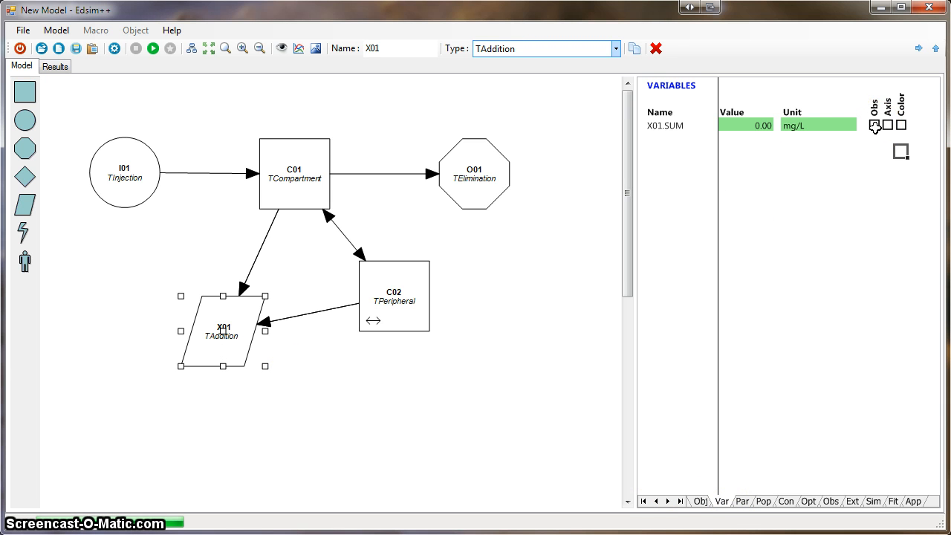
{"action": "left_click", "coordinate": [874, 124]}
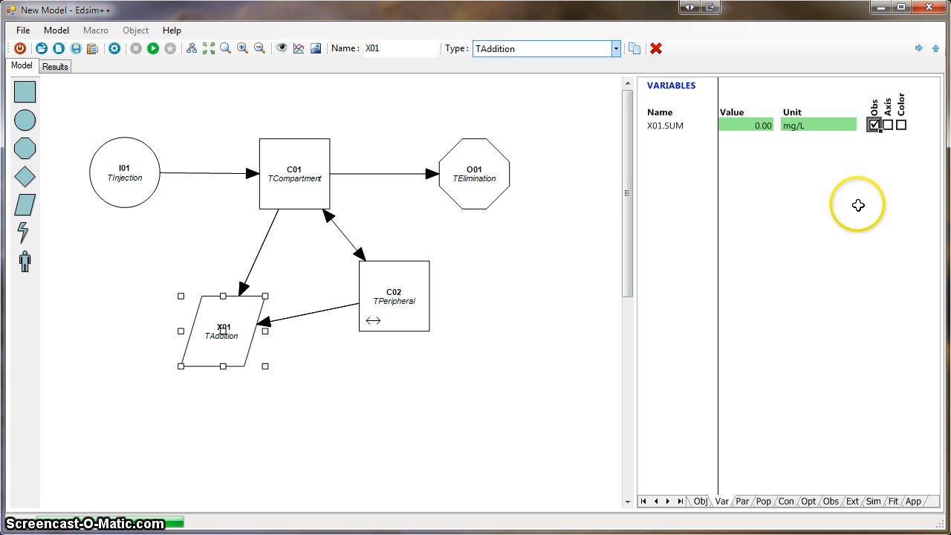
{"action": "left_click", "coordinate": [154, 49]}
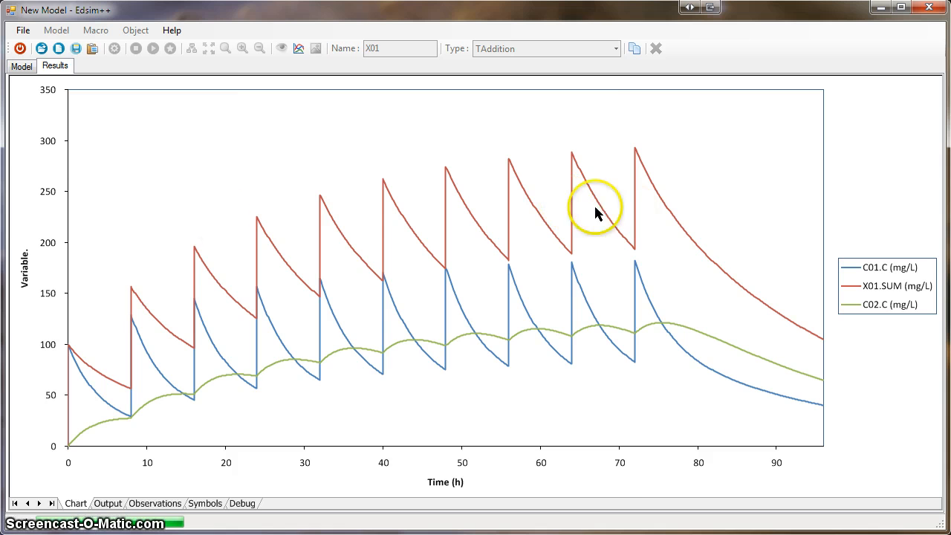
Step: Set the external names of X01.M and X01.M2 to A and rerun the simulation
{"action": "left_click", "coordinate": [22, 66]}
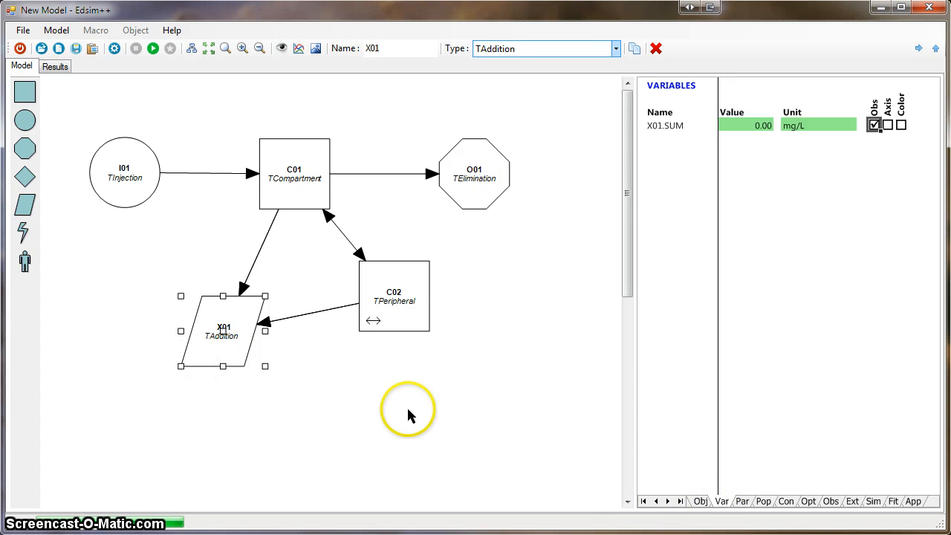
{"action": "left_click", "coordinate": [853, 503]}
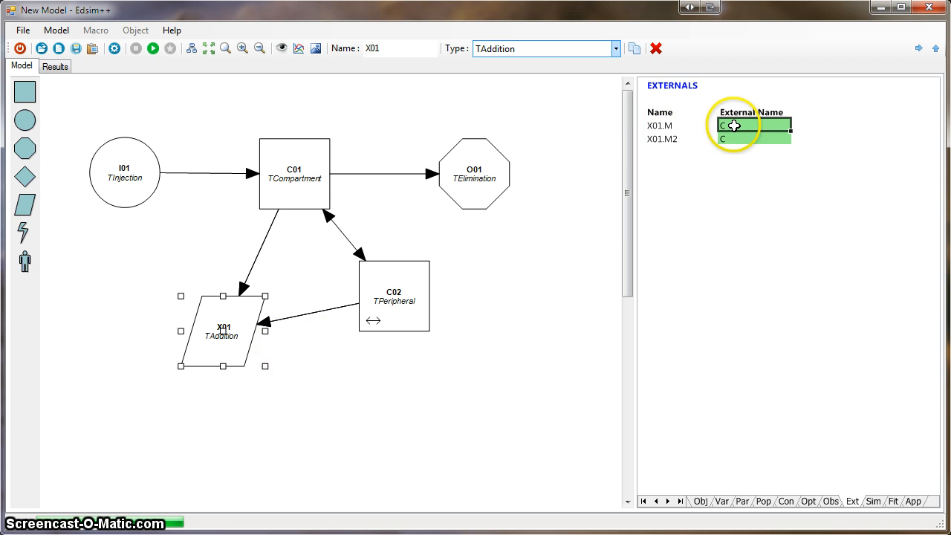
{"action": "type", "text": "A"}
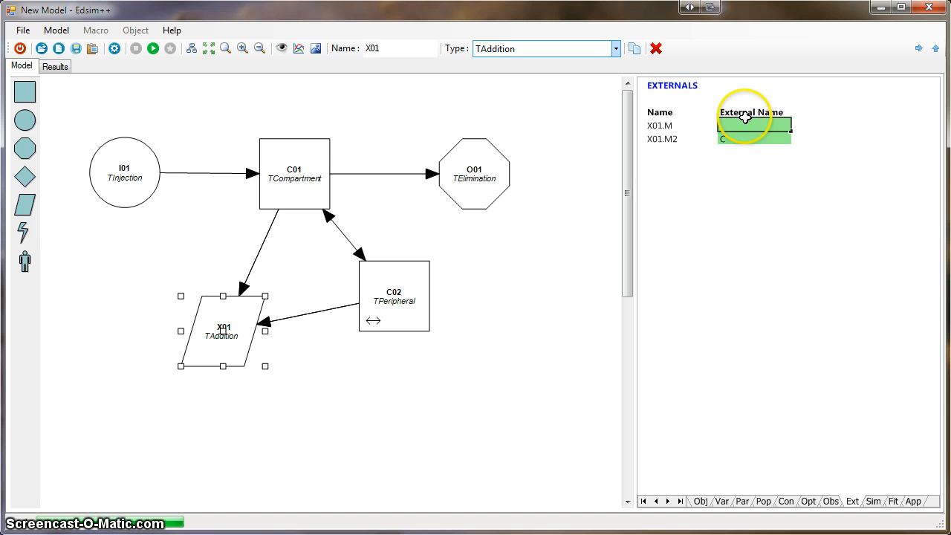
{"action": "key", "text": "Return"}
{"action": "type", "text": "A"}
{"action": "key", "text": "Return"}
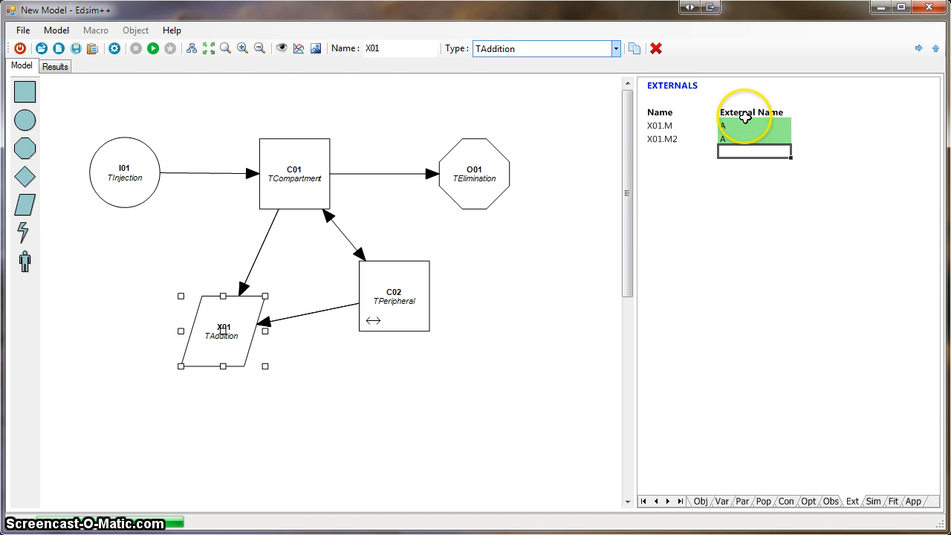
{"action": "left_click", "coordinate": [153, 48]}
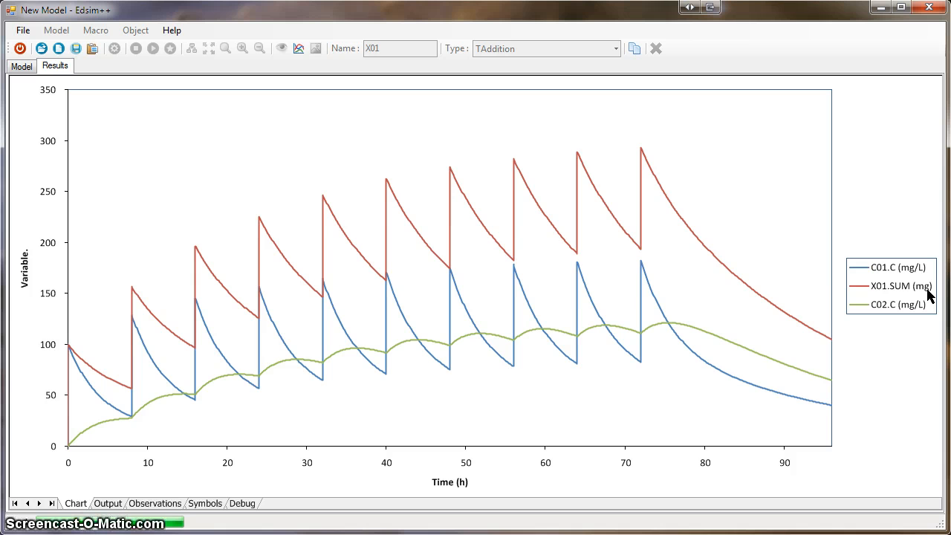
Step: Start a new model and place a single operator object of type TPolyExp2 in the upper-left part of the canvas
{"action": "left_click", "coordinate": [21, 67]}
{"action": "left_click", "coordinate": [59, 49]}
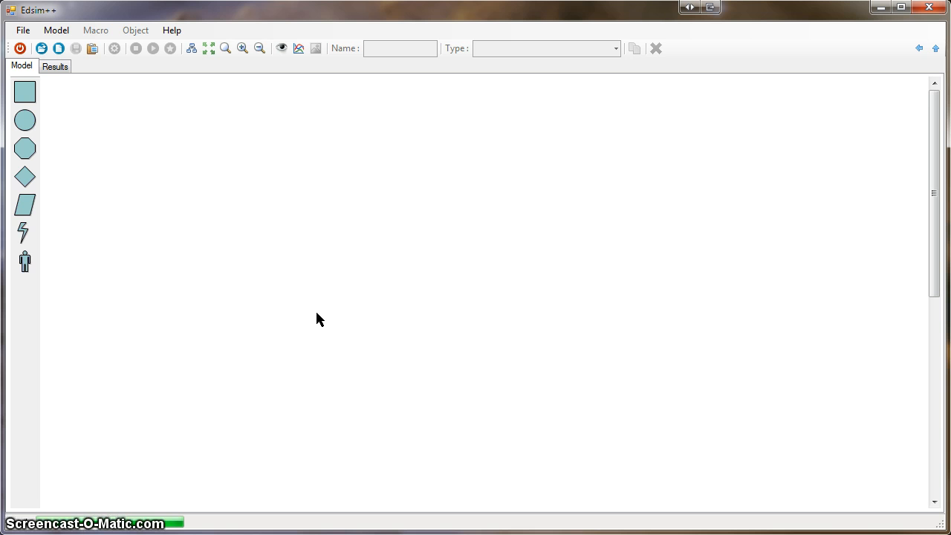
{"action": "left_click_drag", "start_coordinate": [24, 204], "coordinate": [320, 237]}
{"action": "left_click", "coordinate": [524, 49]}
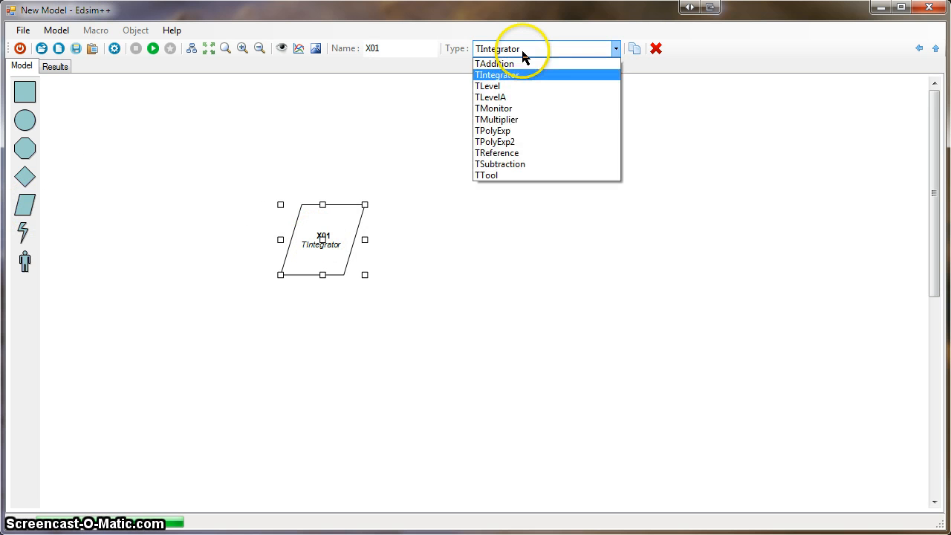
{"action": "left_click", "coordinate": [515, 142]}
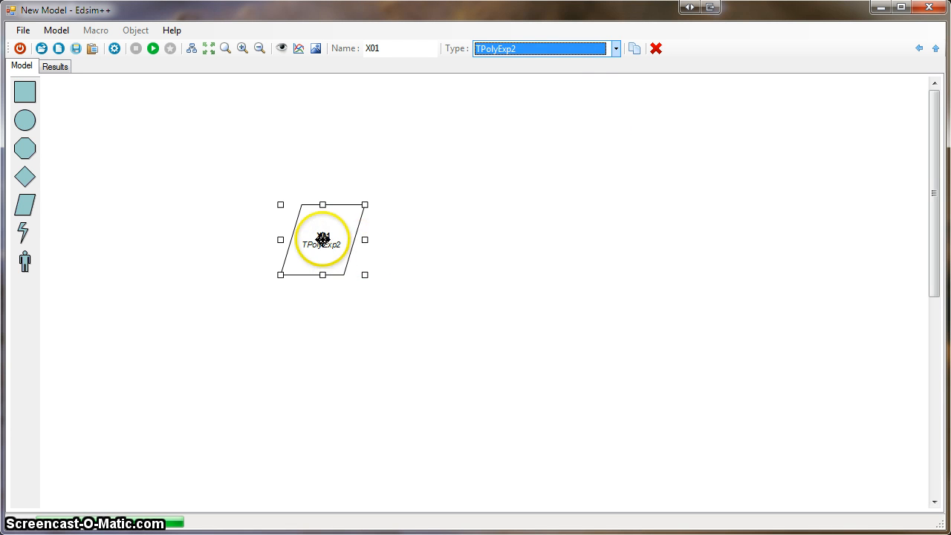
{"action": "left_click_drag", "start_coordinate": [323, 240], "coordinate": [269, 219]}
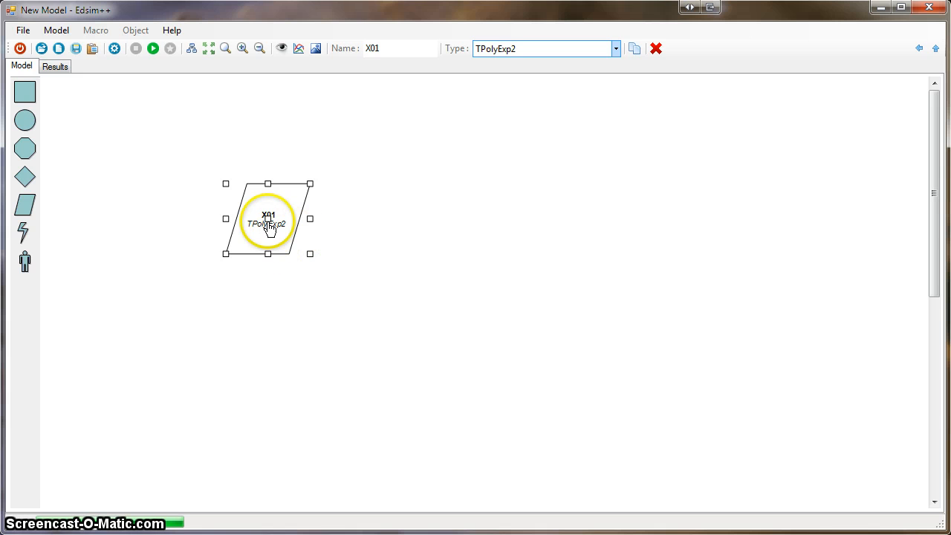
{"action": "left_click_drag", "start_coordinate": [262, 226], "coordinate": [228, 237]}
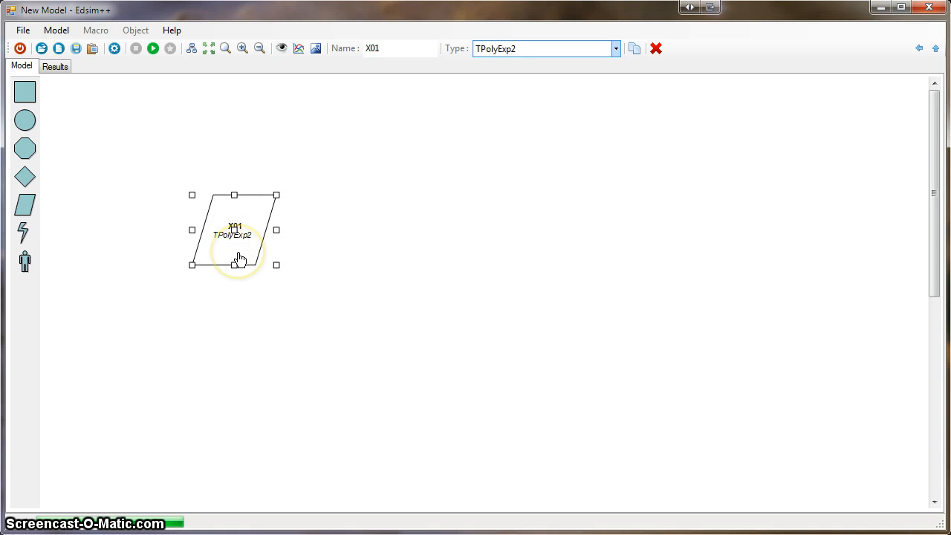
Step: Enter a 100 mg dose with a Tint of 8 h in the object properties of X01
{"action": "double_click", "coordinate": [238, 253]}
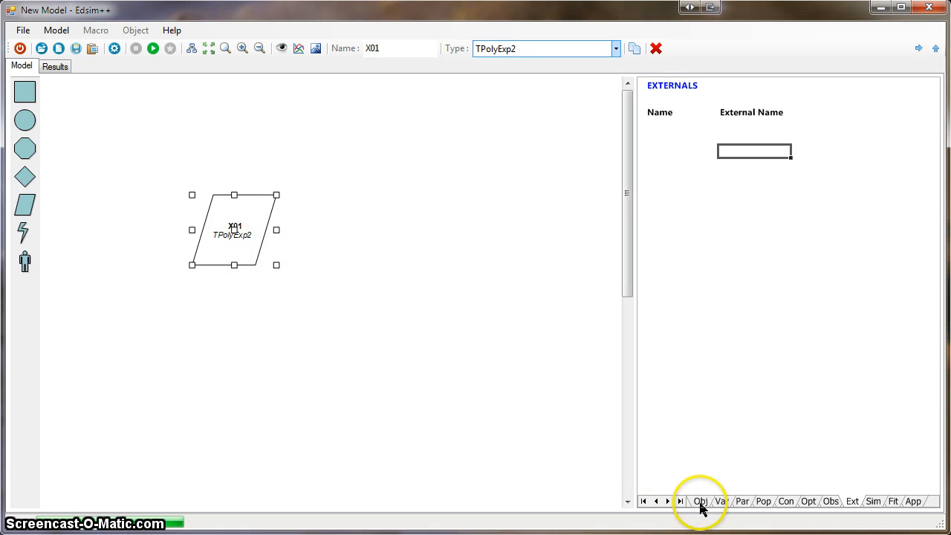
{"action": "left_click", "coordinate": [700, 503]}
{"action": "left_click", "coordinate": [672, 244]}
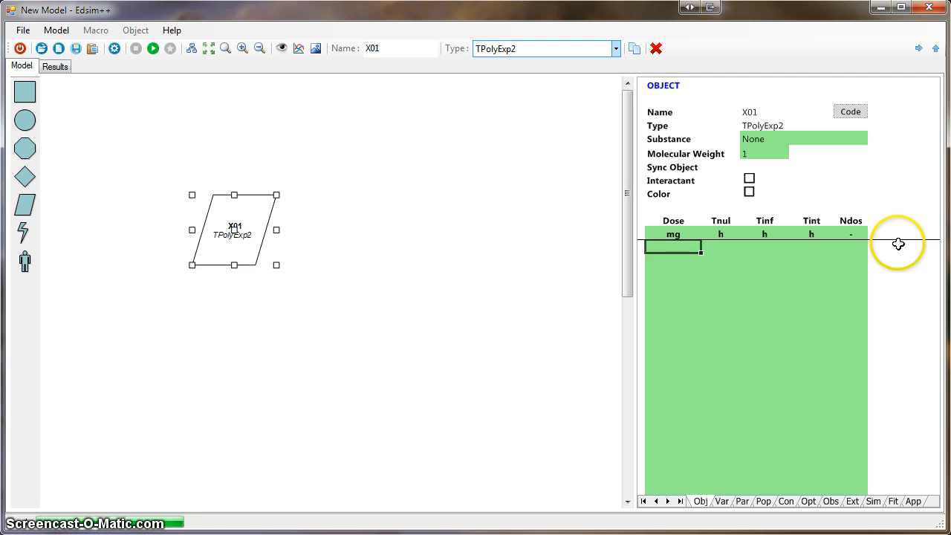
{"action": "type", "text": "100"}
{"action": "key", "text": "Return"}
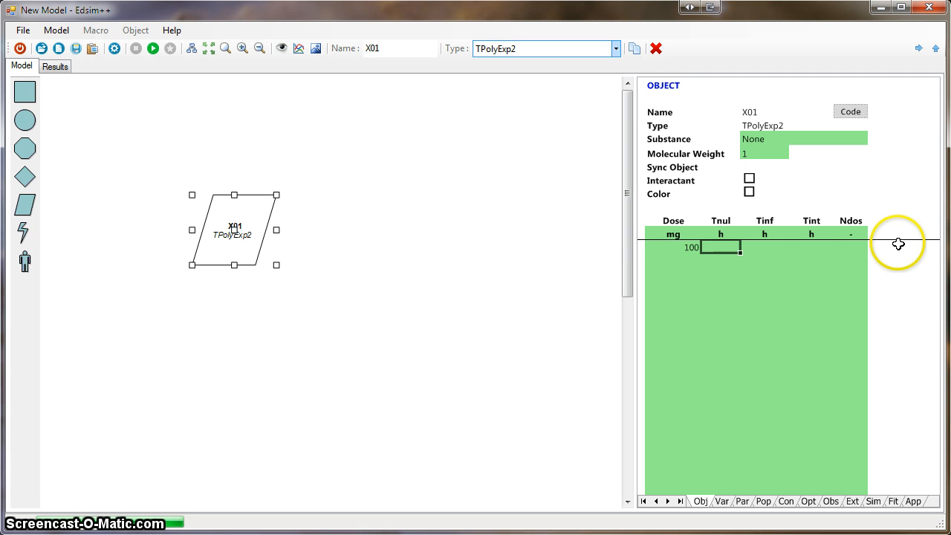
{"action": "key", "text": "Tab"}
{"action": "key", "text": "Tab"}
{"action": "type", "text": "8"}
{"action": "key", "text": "Return"}
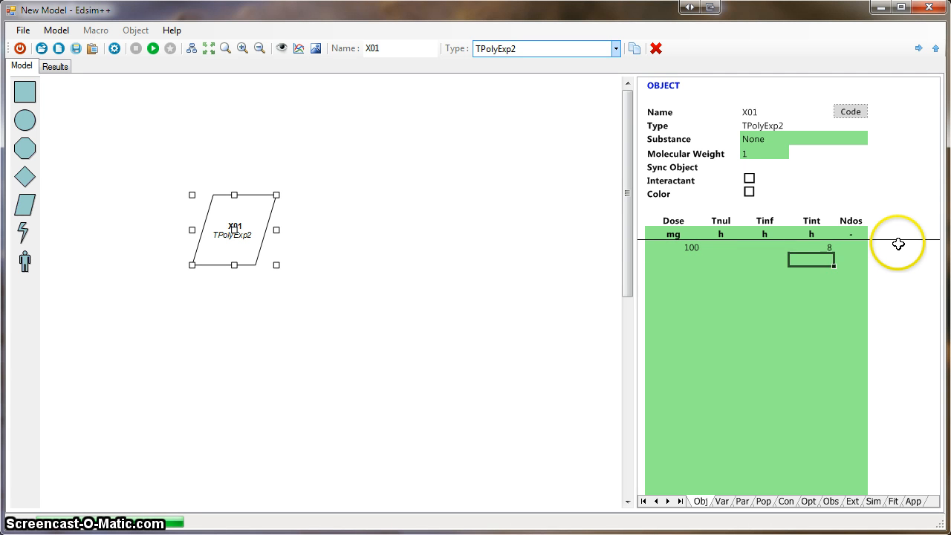
Step: Set the number of doses (Ndos) of X01 to 10 and simulate the model
{"action": "type", "text": "10"}
{"action": "key", "text": "Return"}
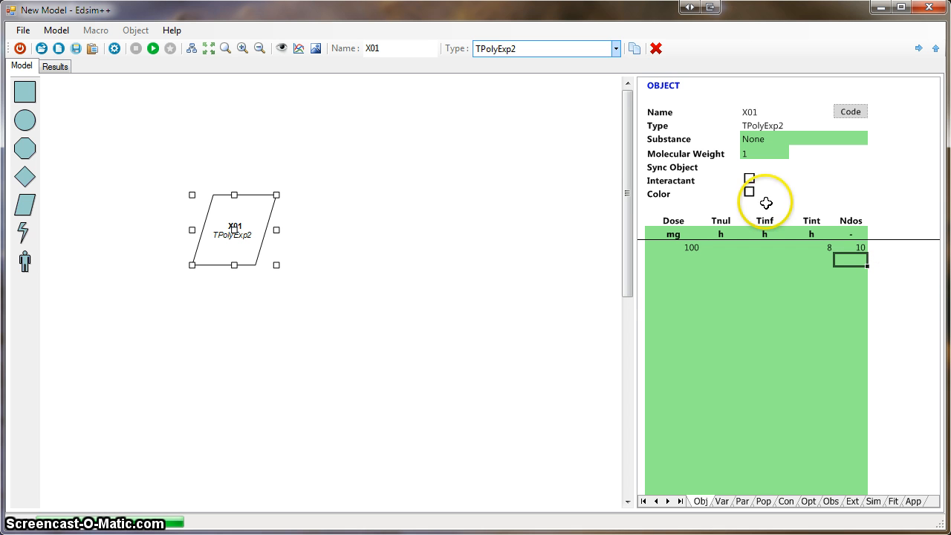
{"action": "left_click", "coordinate": [153, 50]}
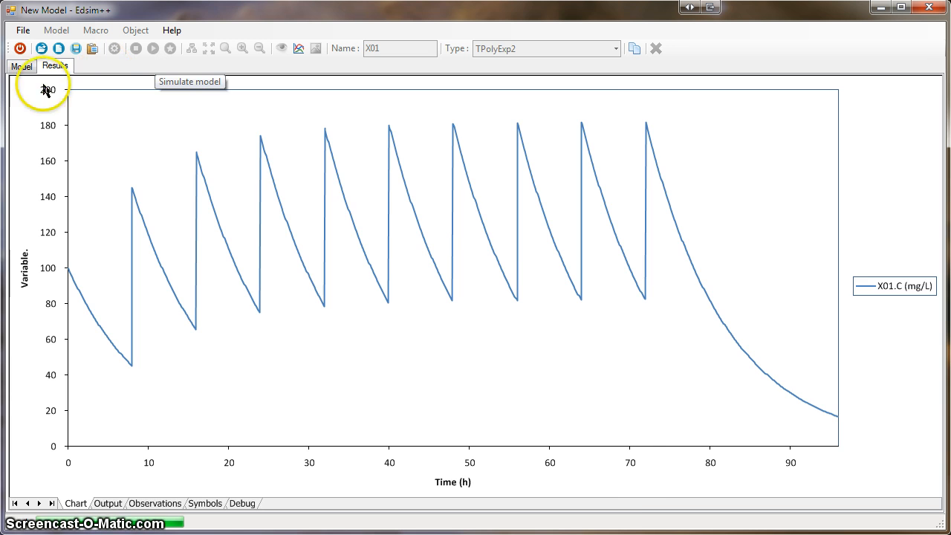
Step: Shift X01 slightly upward on the canvas and review its variables, parameters and constants
{"action": "left_click", "coordinate": [21, 66]}
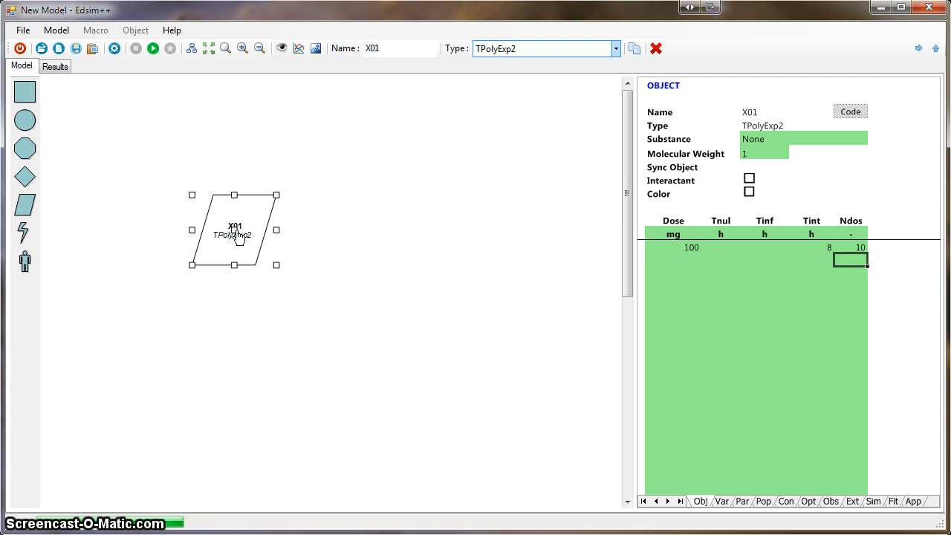
{"action": "left_click_drag", "start_coordinate": [236, 237], "coordinate": [232, 215]}
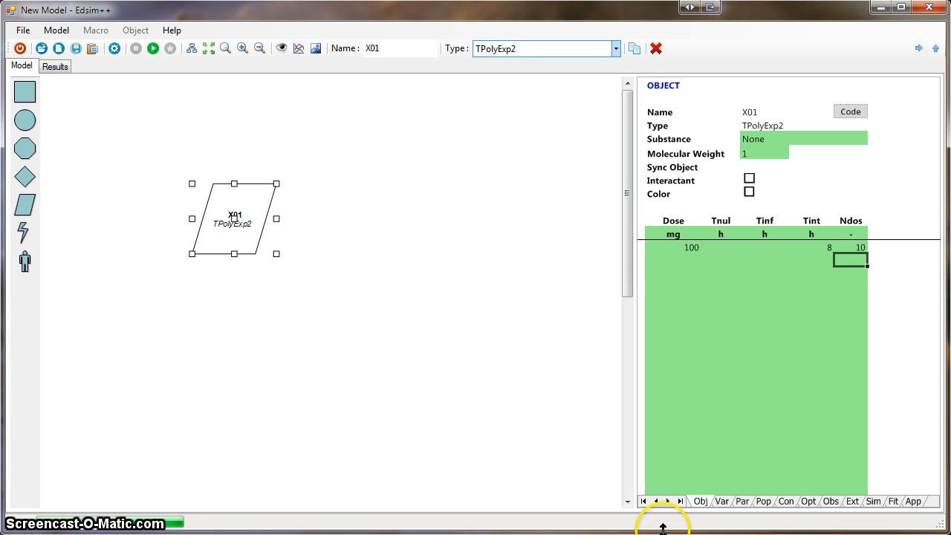
{"action": "left_click", "coordinate": [722, 502]}
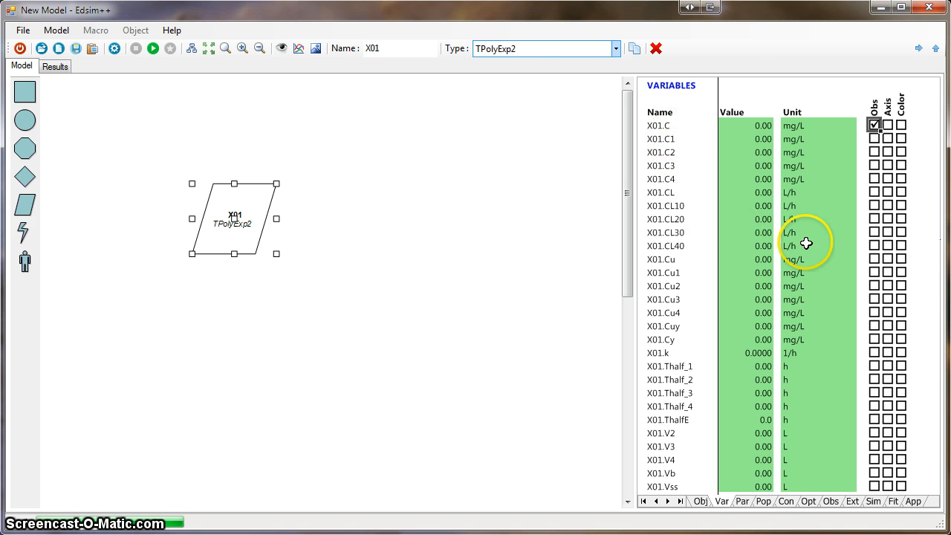
{"action": "left_click", "coordinate": [743, 502]}
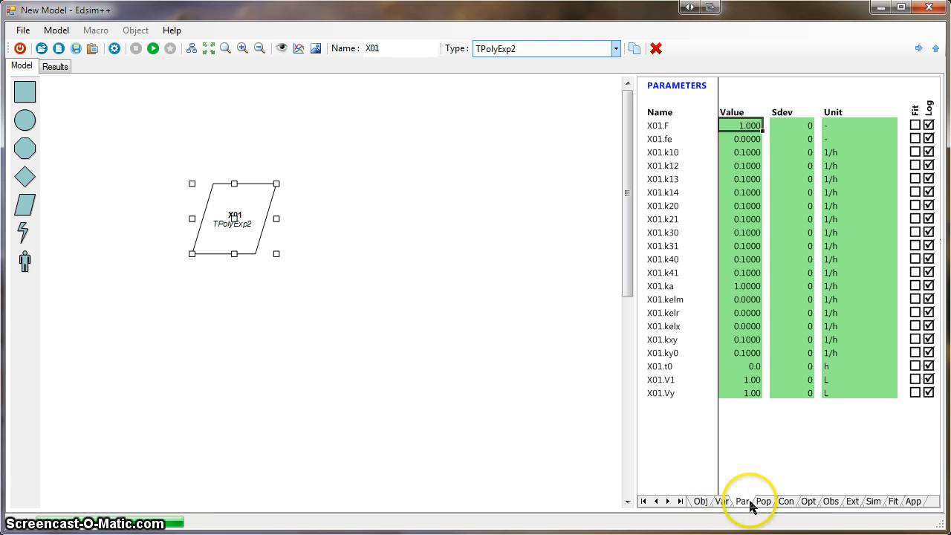
{"action": "left_click", "coordinate": [788, 502]}
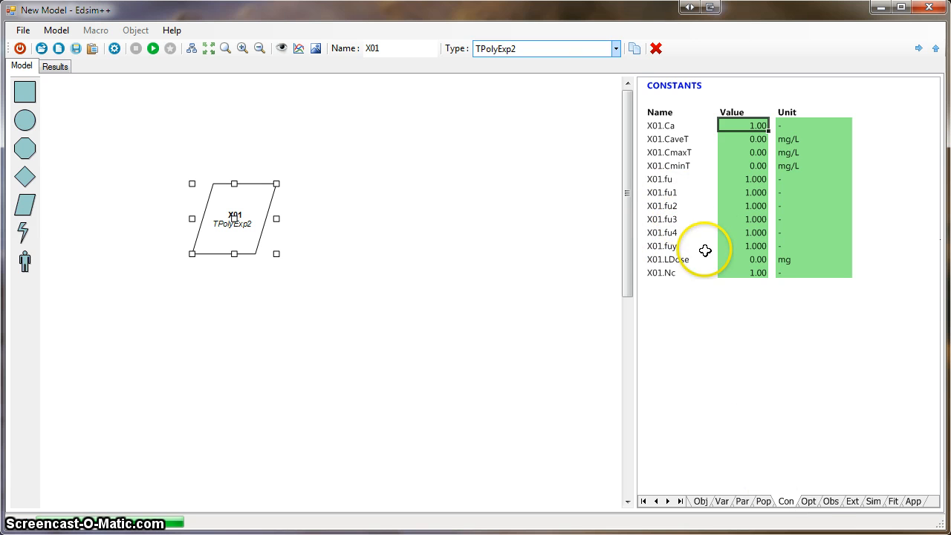
Step: Set the X01.Roa option to Extravascular and rerun the simulation
{"action": "left_click", "coordinate": [809, 502]}
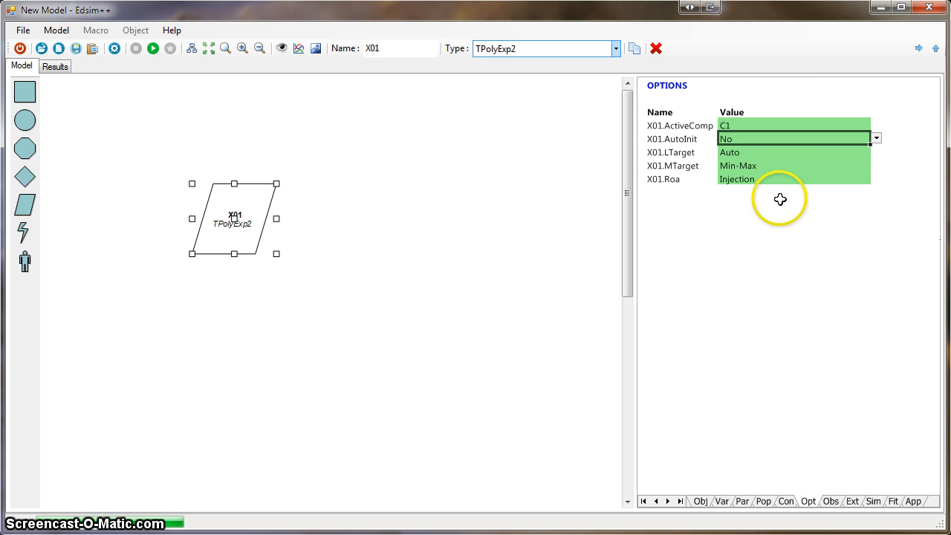
{"action": "left_click", "coordinate": [805, 180]}
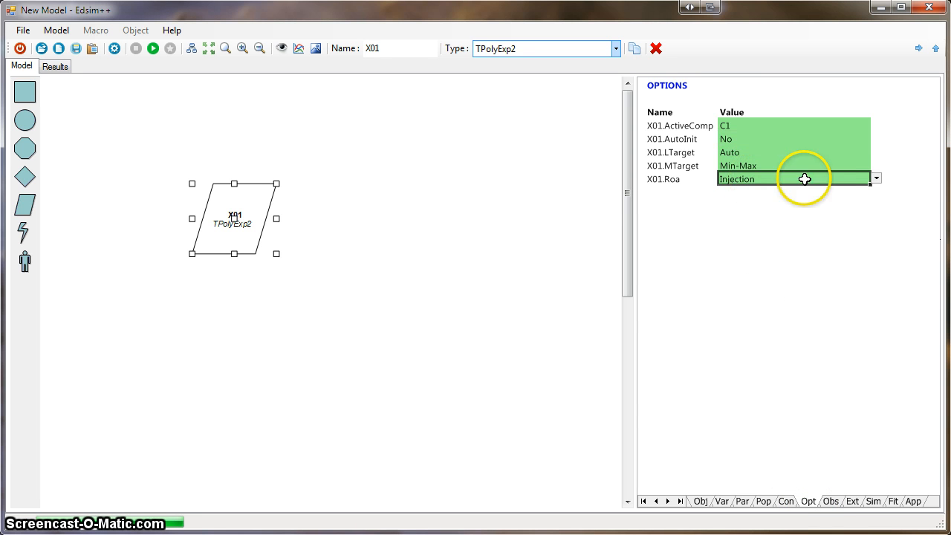
{"action": "left_click", "coordinate": [877, 180]}
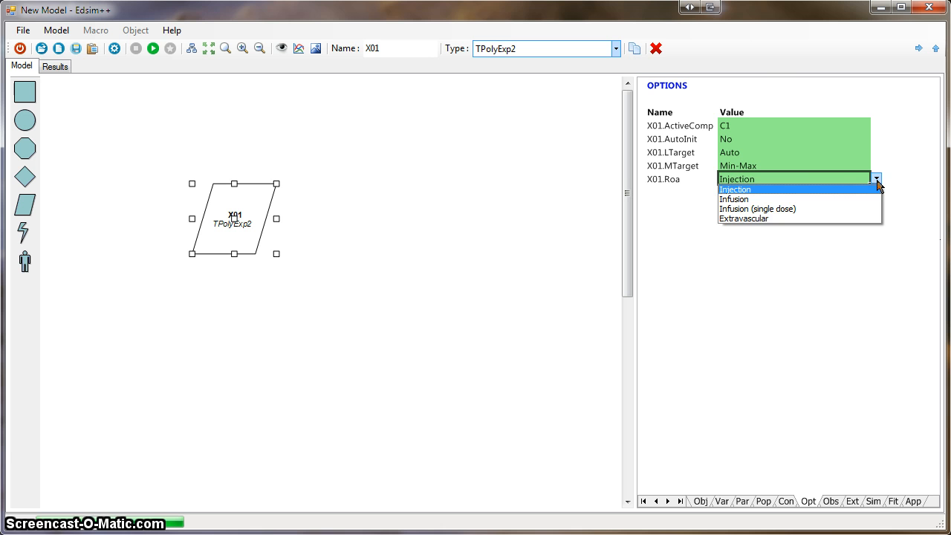
{"action": "left_click", "coordinate": [747, 218]}
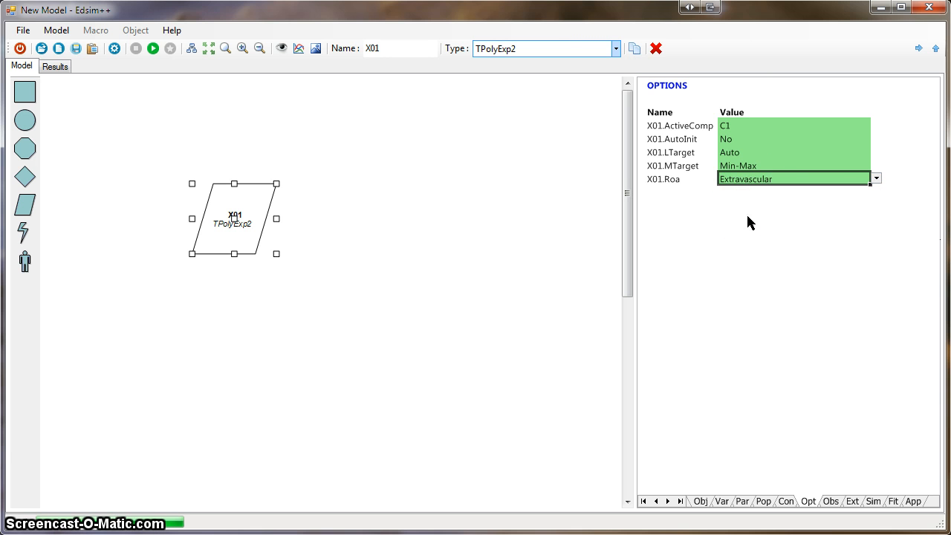
{"action": "left_click", "coordinate": [152, 49]}
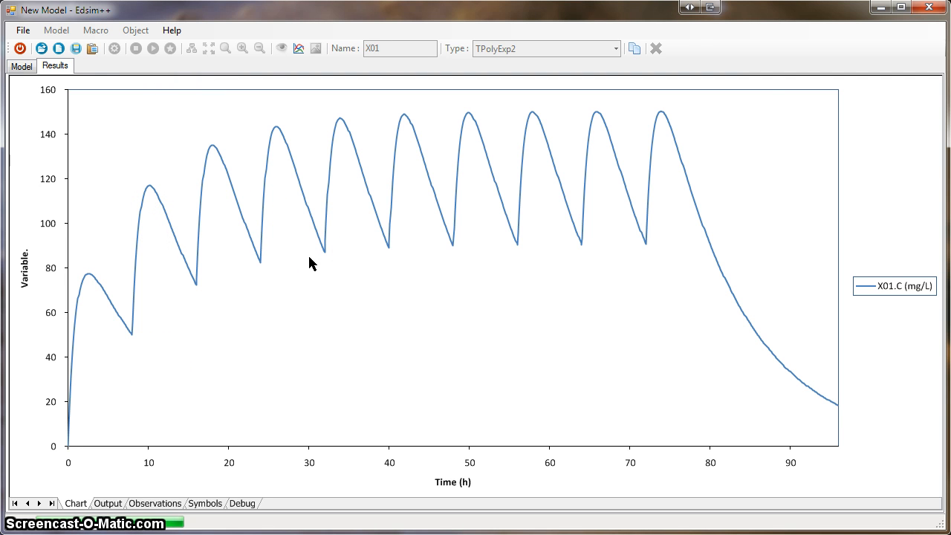
Step: Check the choices of the X01.AutoInit option and move X01 to the upper-right part of the model canvas
{"action": "left_click", "coordinate": [22, 65]}
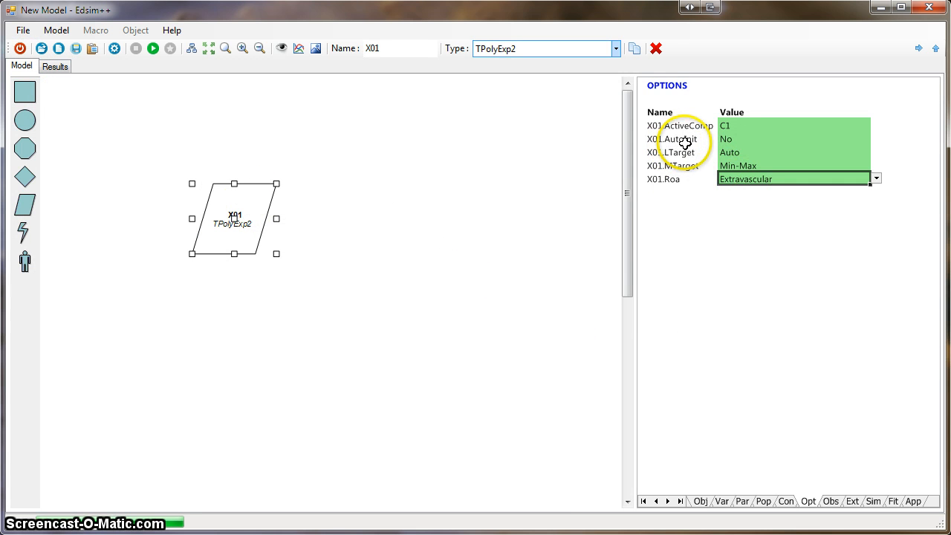
{"action": "left_click", "coordinate": [748, 140]}
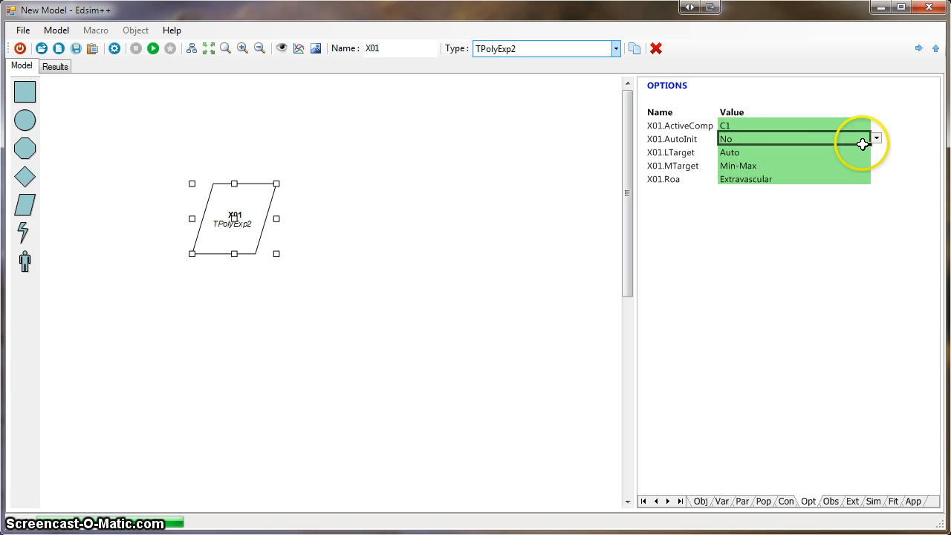
{"action": "left_click", "coordinate": [878, 139]}
{"action": "left_click", "coordinate": [832, 147]}
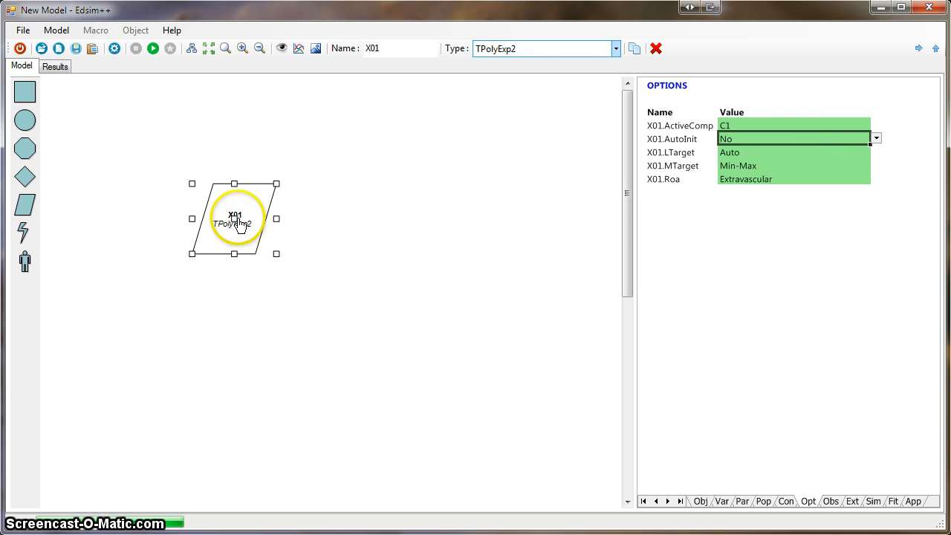
{"action": "left_click_drag", "start_coordinate": [238, 223], "coordinate": [502, 194]}
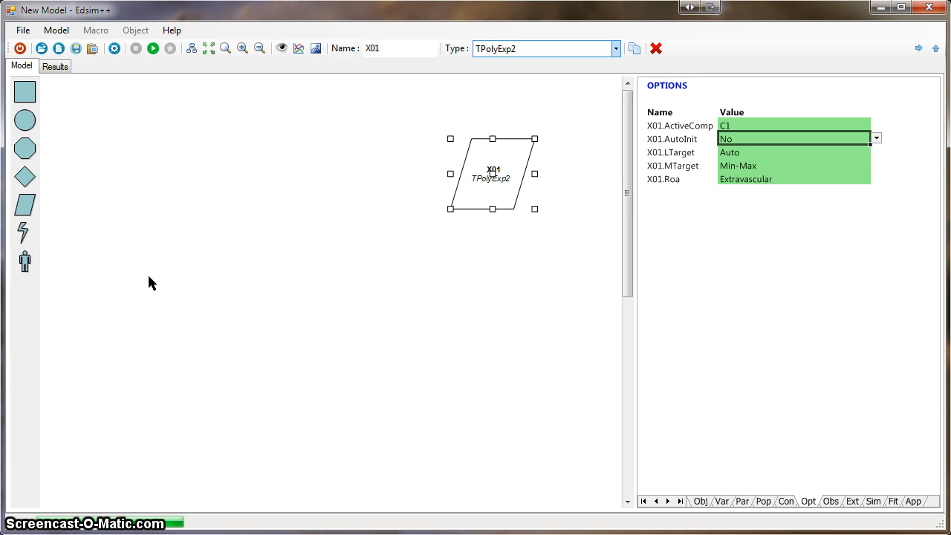
Step: Open the model file Demo22_Validation.edx from the Prague2013 folder
{"action": "left_click", "coordinate": [42, 48]}
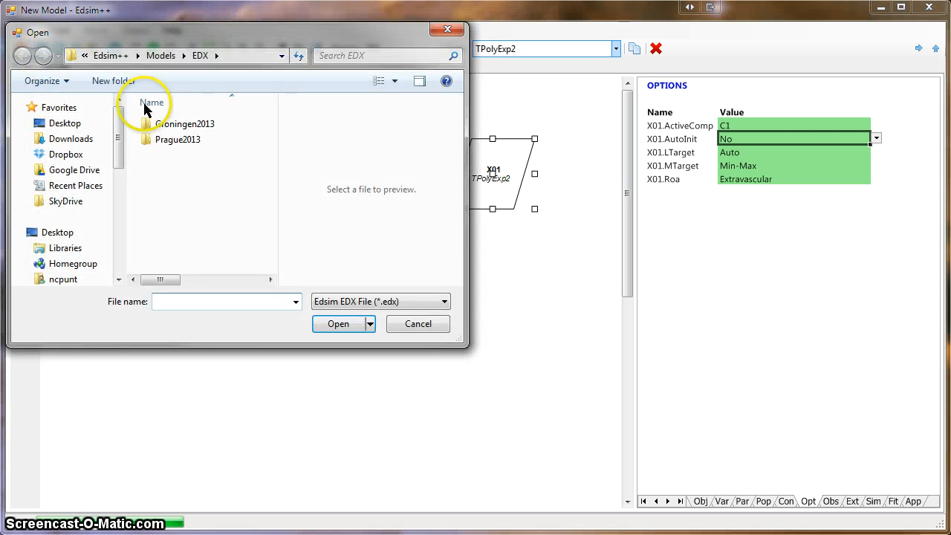
{"action": "double_click", "coordinate": [178, 140]}
{"action": "left_click_drag", "start_coordinate": [274, 168], "coordinate": [270, 263]}
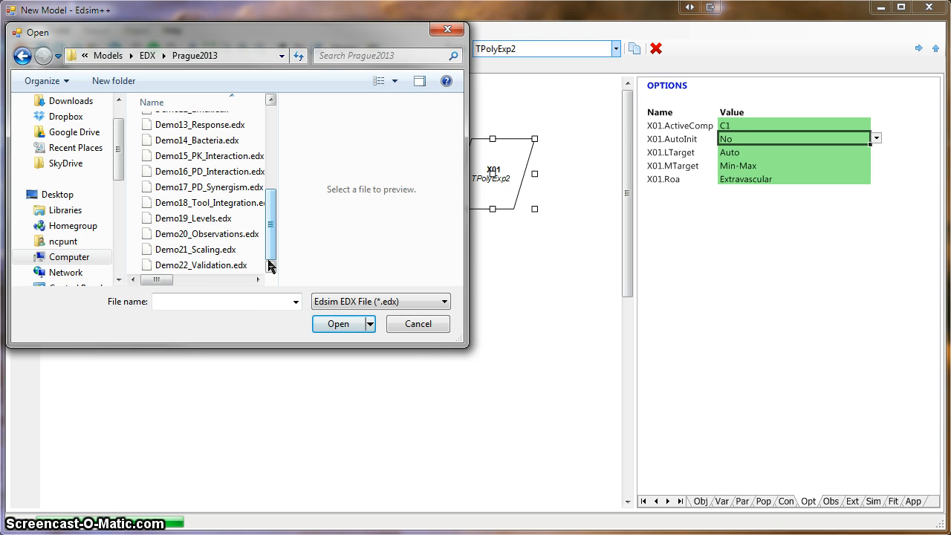
{"action": "double_click", "coordinate": [209, 265]}
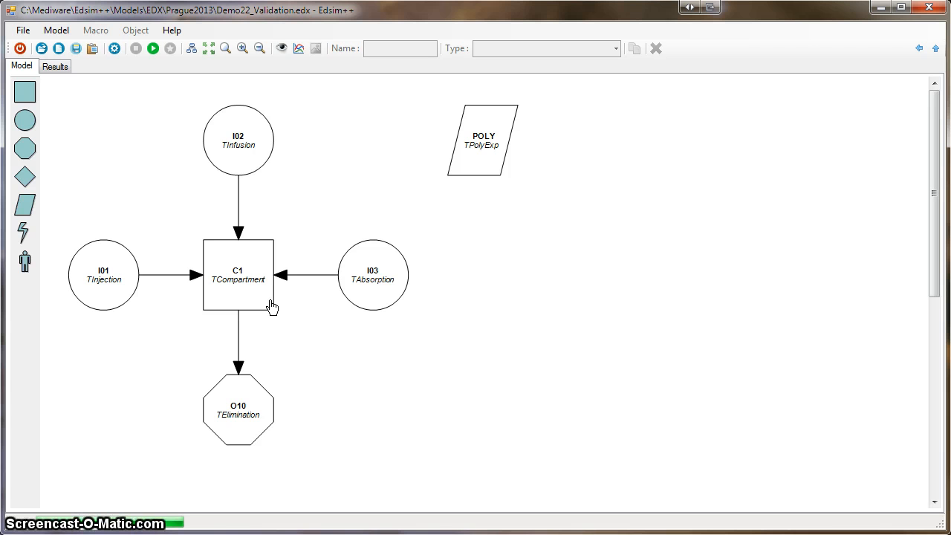
Step: Show the object properties of the TInjection object I01 and examine its dosing schedule, including Ndos
{"action": "left_click", "coordinate": [120, 270]}
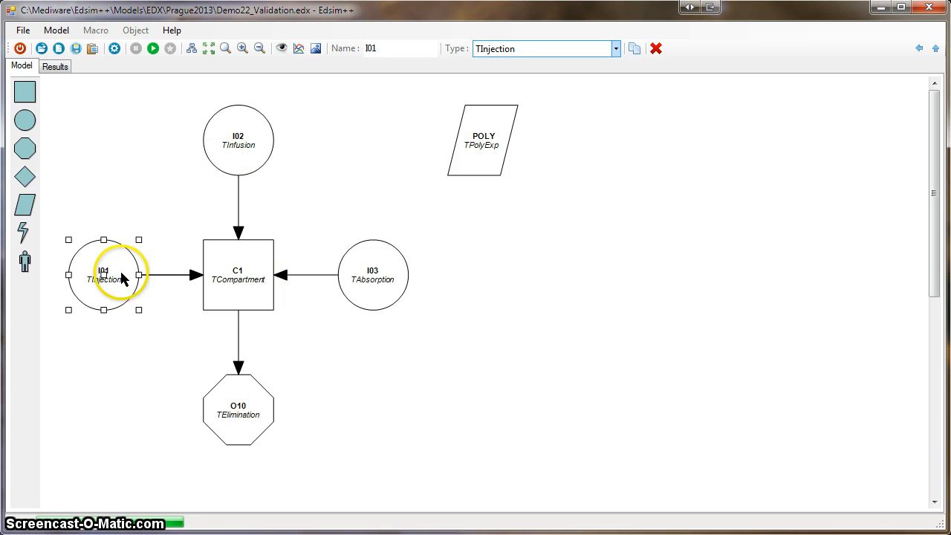
{"action": "double_click", "coordinate": [121, 292]}
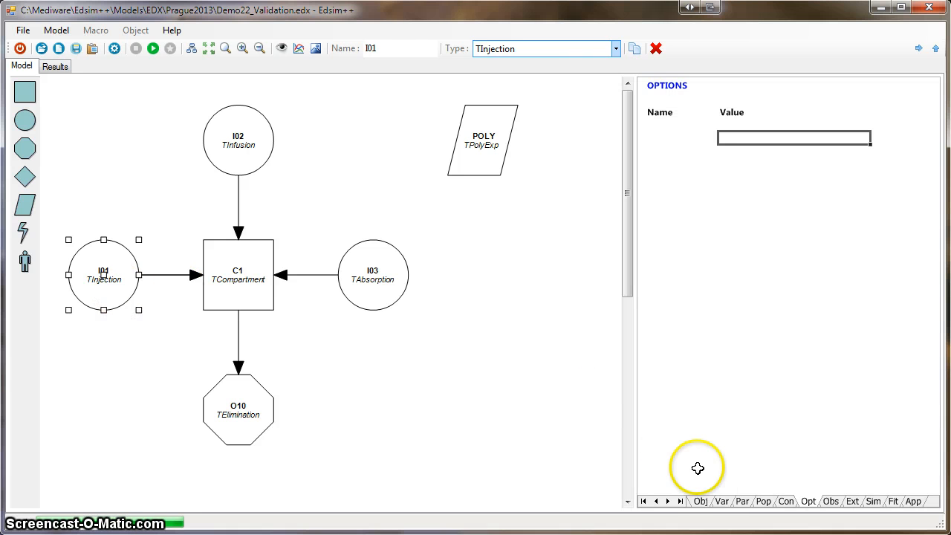
{"action": "left_click", "coordinate": [706, 502]}
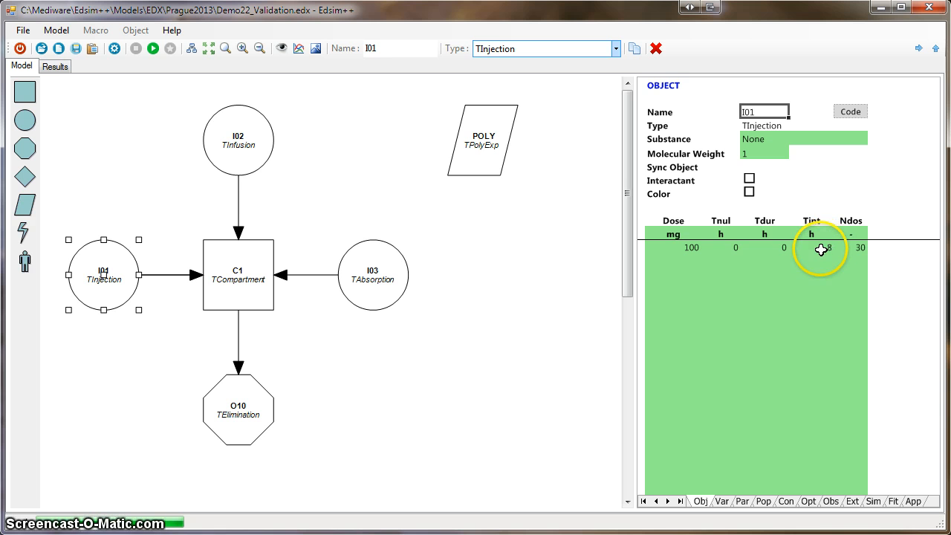
{"action": "left_click", "coordinate": [855, 248]}
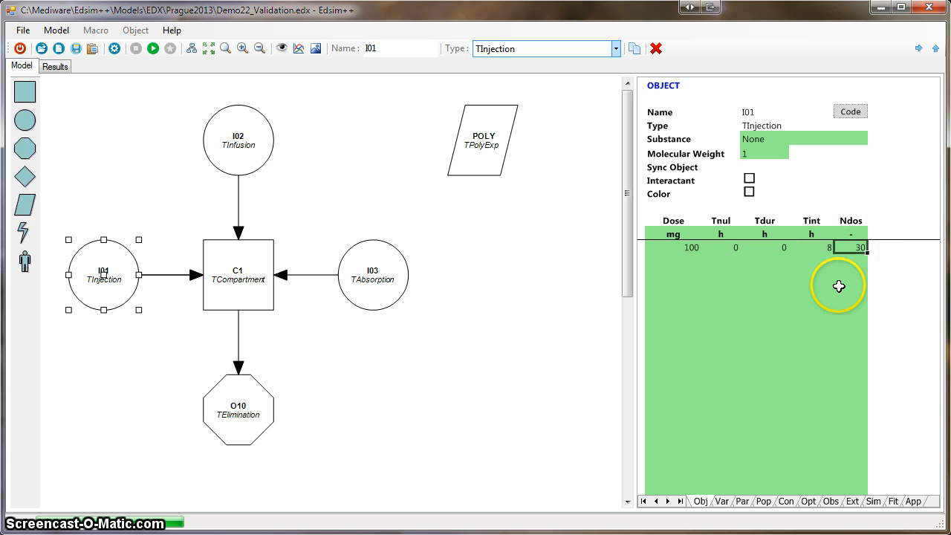
Step: Examine the start time, duration, interval and number of doses of the TInfusion object I02
{"action": "left_click", "coordinate": [239, 159]}
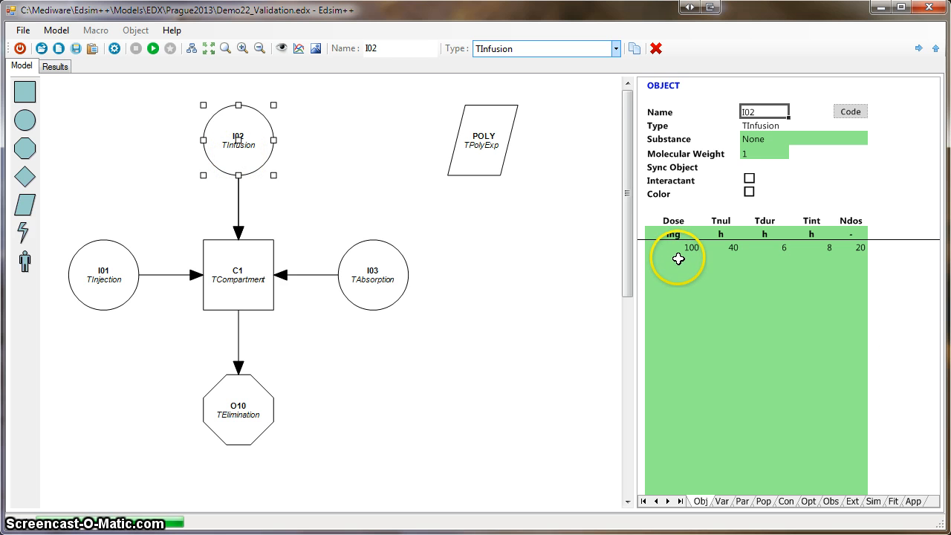
{"action": "left_click", "coordinate": [710, 248]}
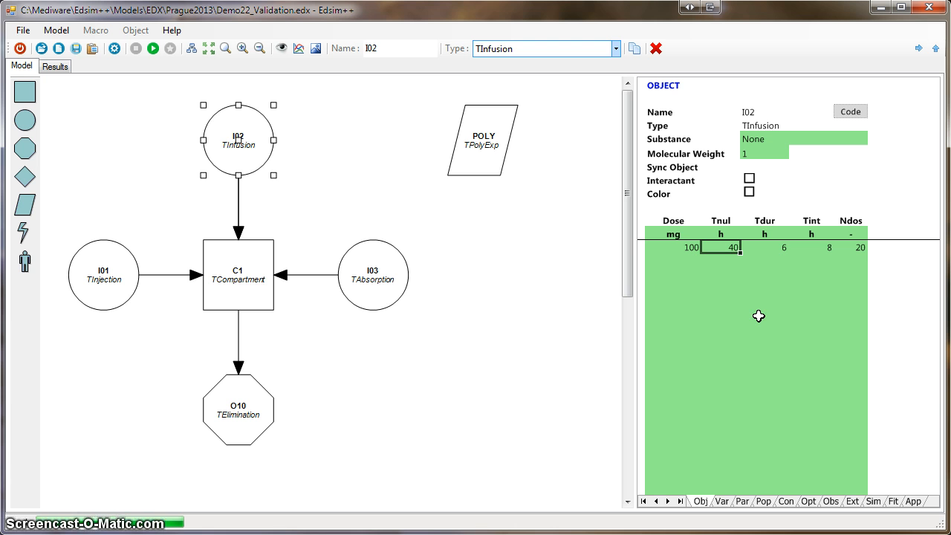
{"action": "left_click", "coordinate": [784, 248]}
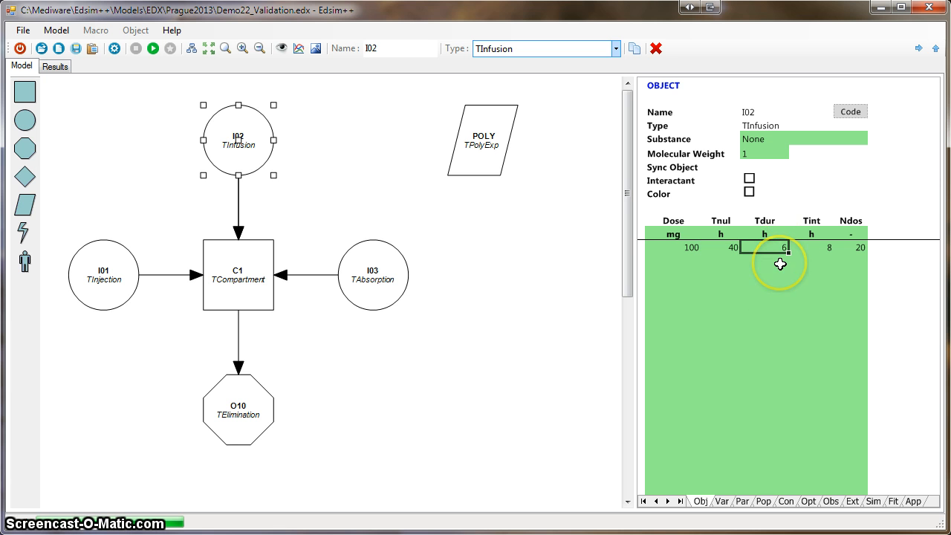
{"action": "left_click", "coordinate": [824, 248]}
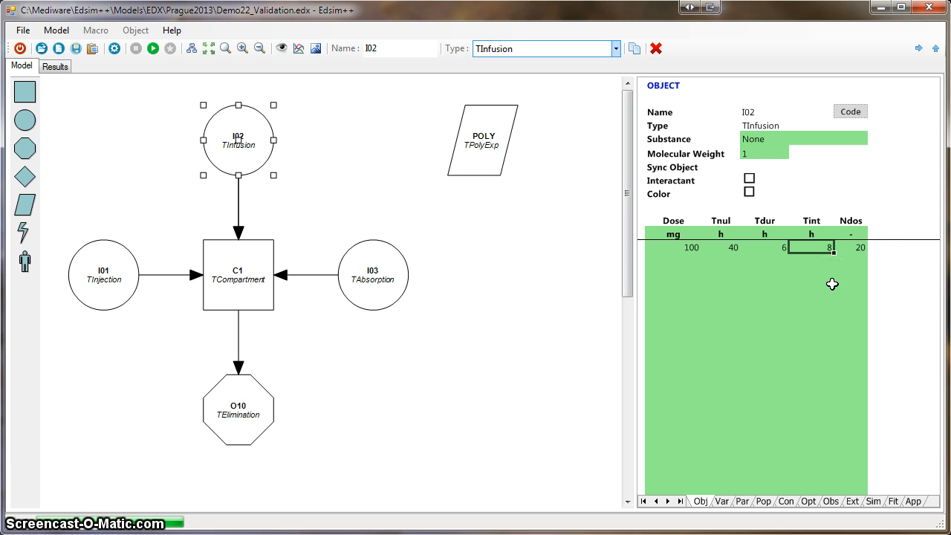
{"action": "left_click", "coordinate": [855, 248]}
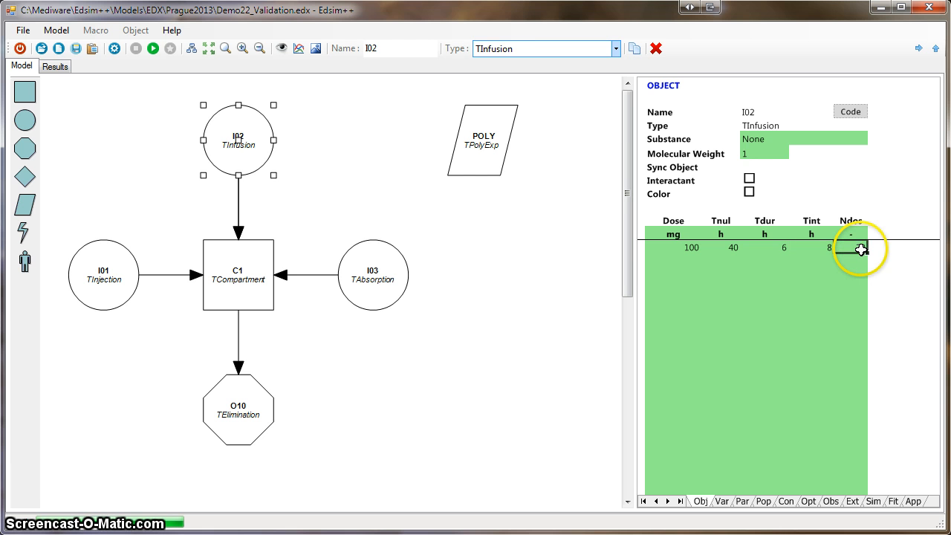
Step: Examine the dose, start time, interval and number of doses of the TAbsorption object I03
{"action": "left_click", "coordinate": [386, 296]}
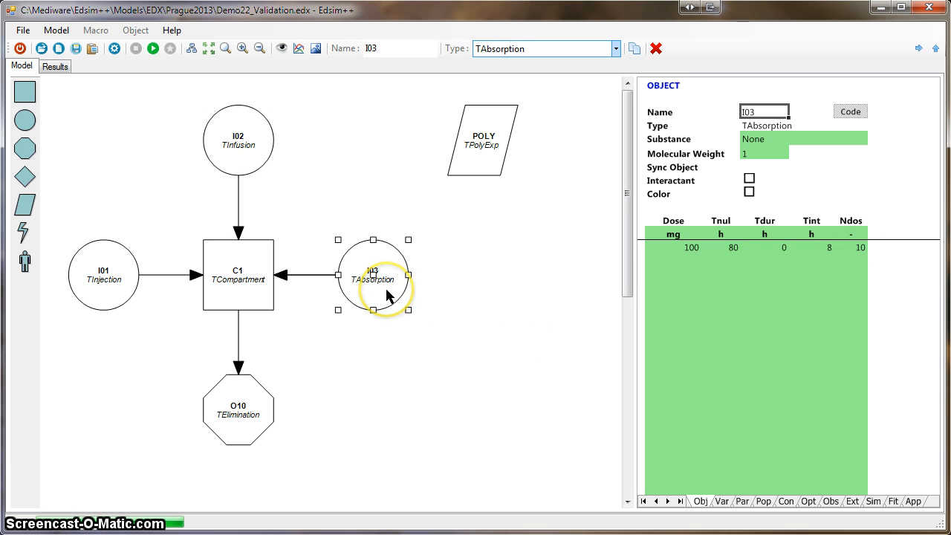
{"action": "left_click", "coordinate": [690, 249]}
{"action": "left_click", "coordinate": [723, 248]}
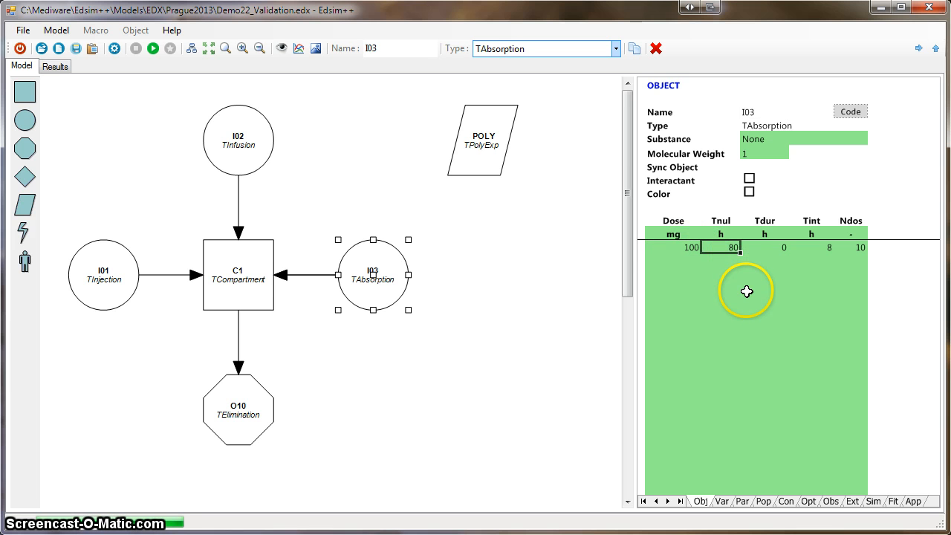
{"action": "left_click", "coordinate": [825, 248]}
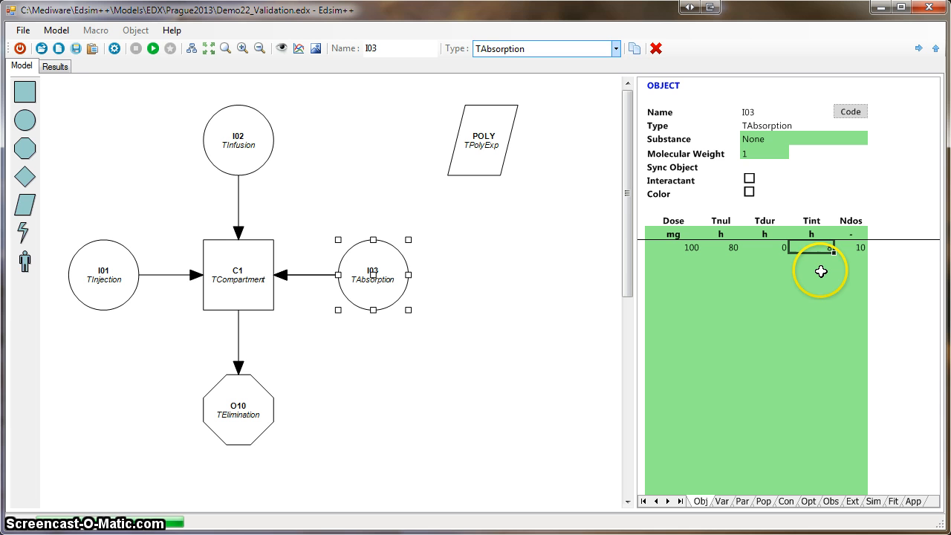
{"action": "left_click", "coordinate": [856, 249]}
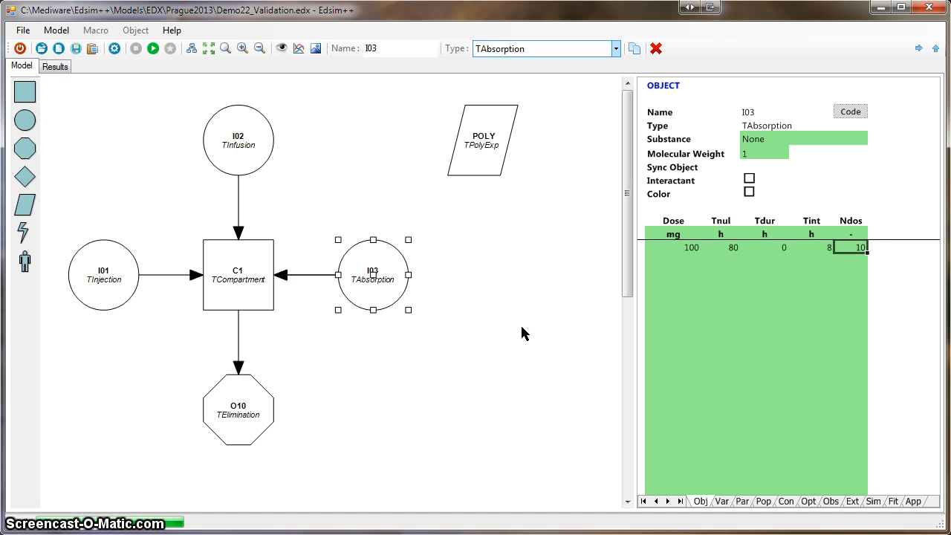
Step: Shift the POLY object slightly down and to the left on the canvas and display its options
{"action": "left_click", "coordinate": [503, 165]}
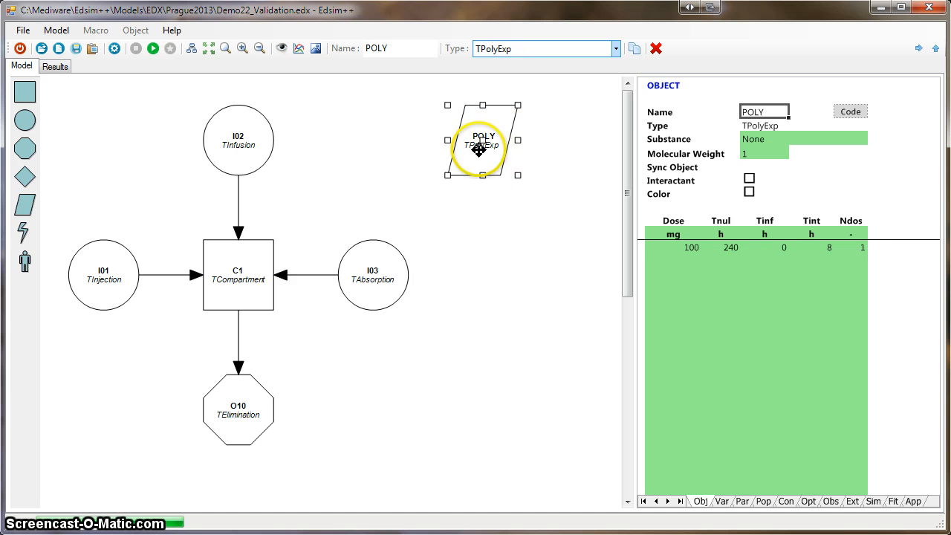
{"action": "left_click_drag", "start_coordinate": [479, 150], "coordinate": [471, 160]}
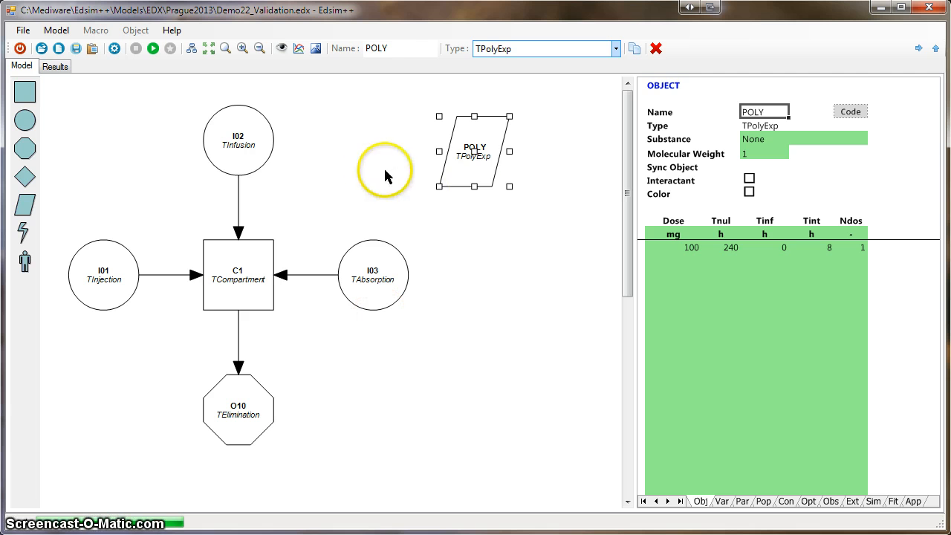
{"action": "left_click", "coordinate": [807, 504]}
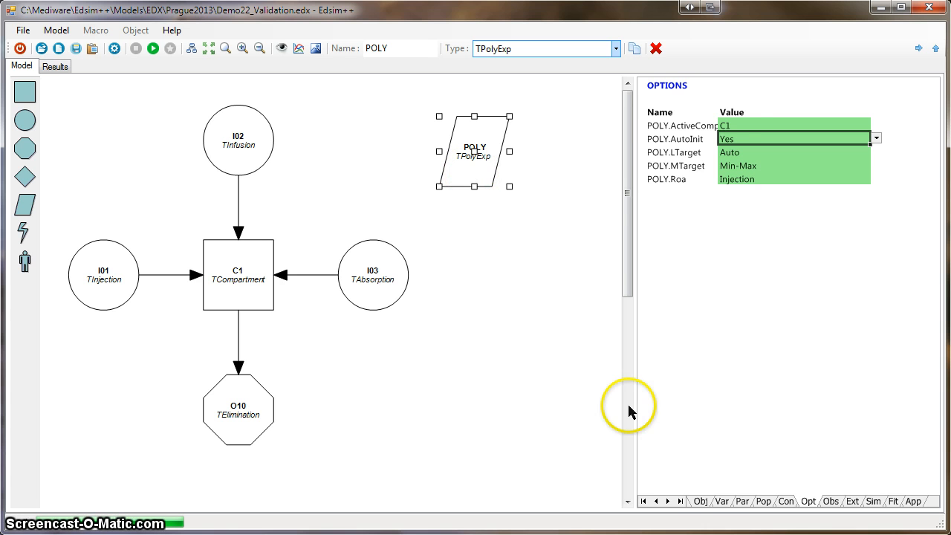
Step: Check the dose and start time in the POLY object's dosing schedule and run the simulation
{"action": "left_click", "coordinate": [701, 503]}
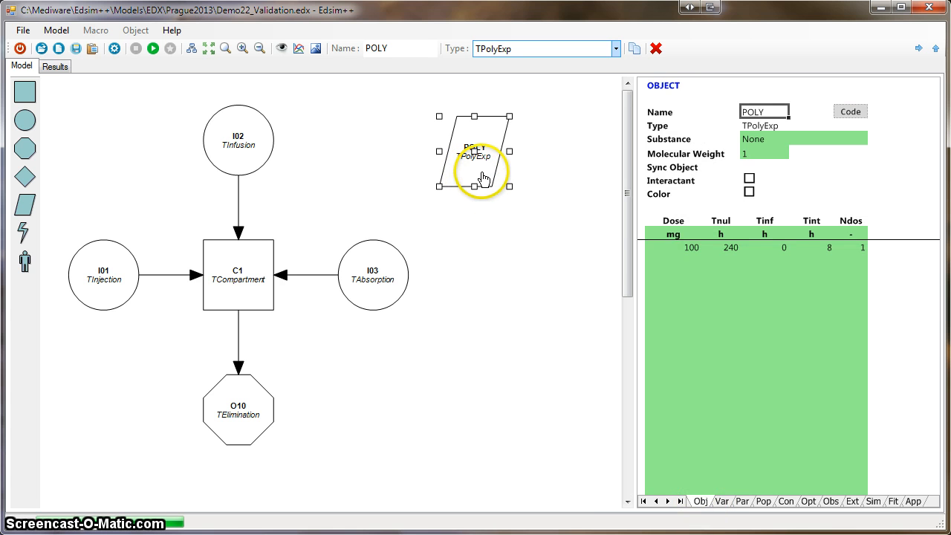
{"action": "left_click", "coordinate": [731, 247]}
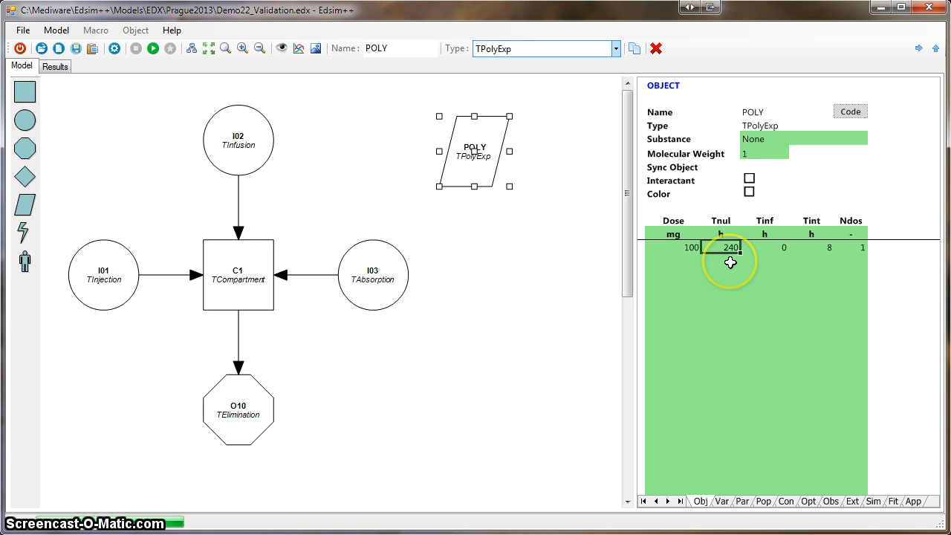
{"action": "left_click", "coordinate": [690, 251]}
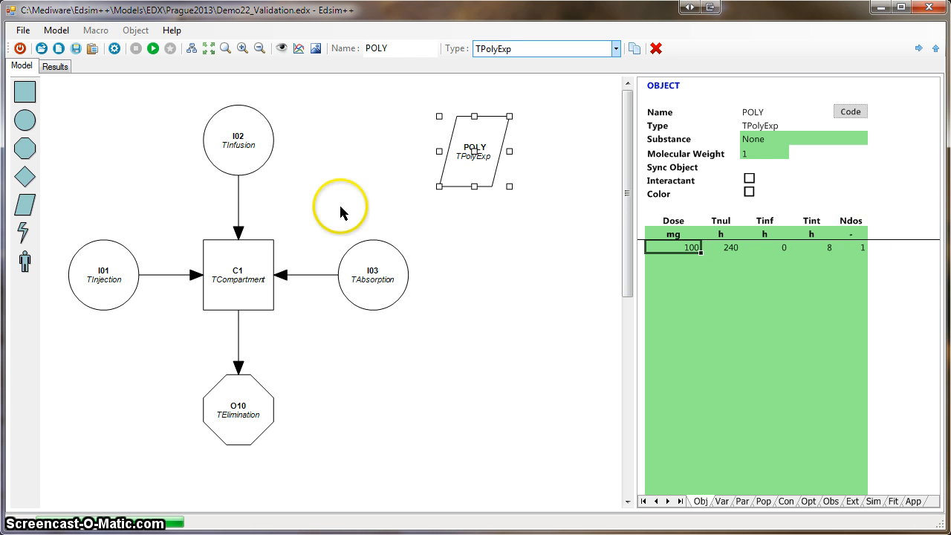
{"action": "left_click", "coordinate": [153, 49]}
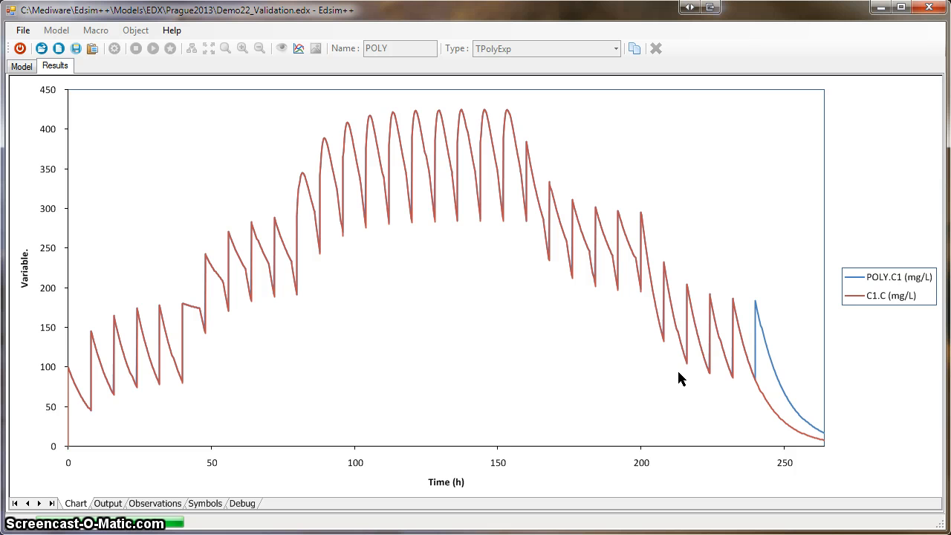
Step: Compare the POLY.C1 and C1.C concentrations row by row in the simulation output table
{"action": "left_click", "coordinate": [108, 503]}
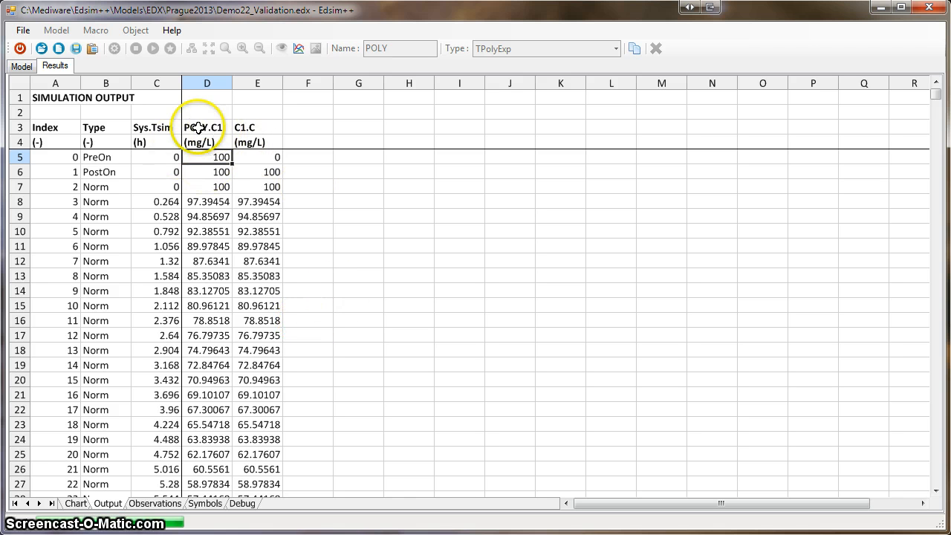
{"action": "left_click", "coordinate": [251, 130]}
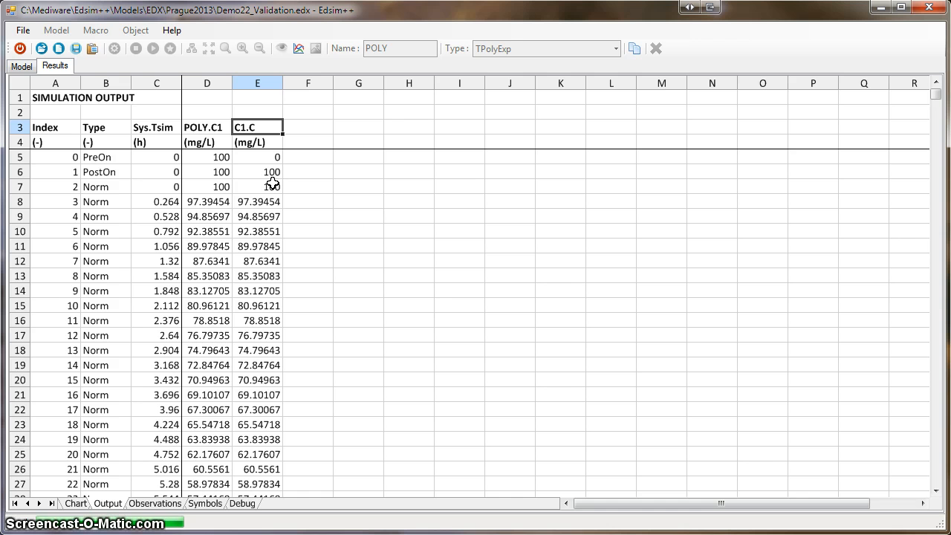
{"action": "left_click", "coordinate": [221, 351]}
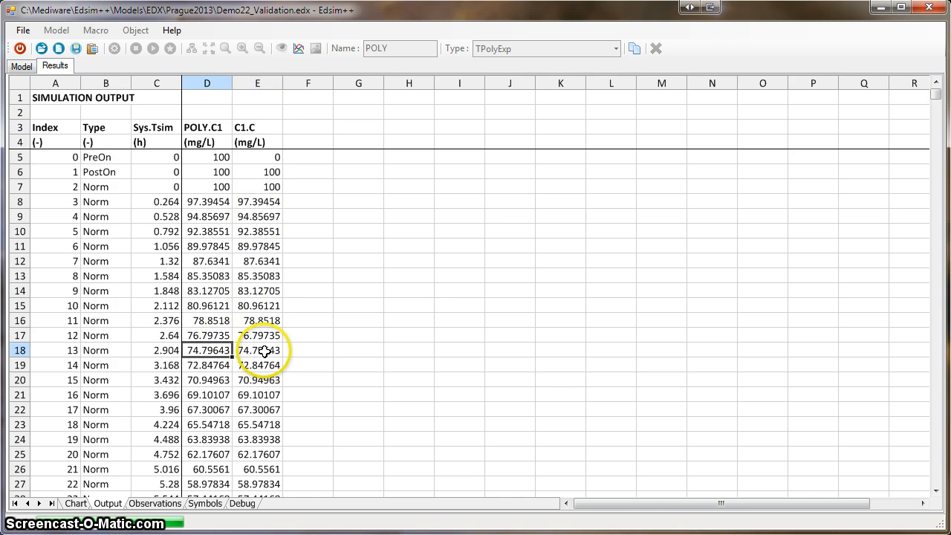
{"action": "left_click", "coordinate": [236, 352]}
{"action": "scroll", "coordinate": [215, 371], "scroll_direction": "down", "scroll_amount": 8}
{"action": "left_click", "coordinate": [208, 391]}
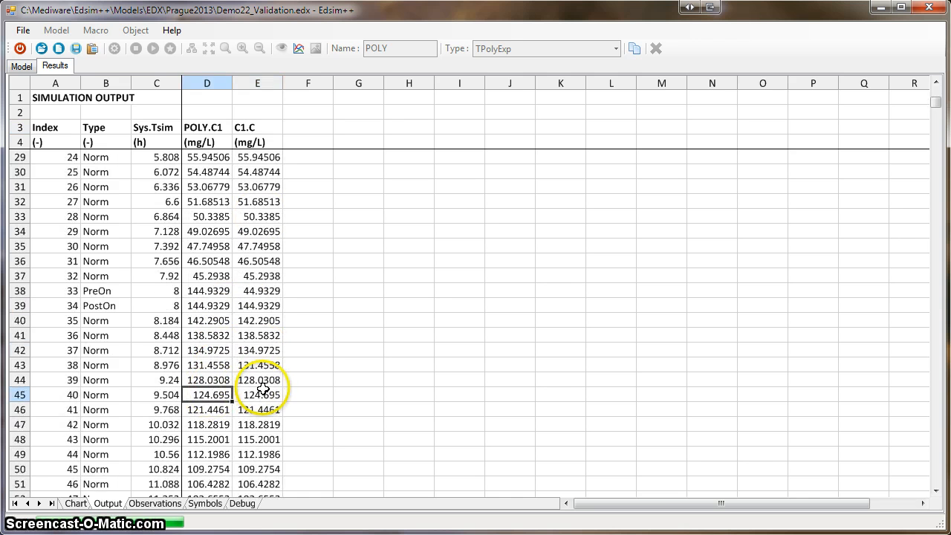
{"action": "left_click", "coordinate": [257, 393]}
{"action": "scroll", "coordinate": [255, 395], "scroll_direction": "down", "scroll_amount": 4}
{"action": "scroll", "coordinate": [255, 395], "scroll_direction": "down", "scroll_amount": 1}
{"action": "left_click", "coordinate": [208, 393]}
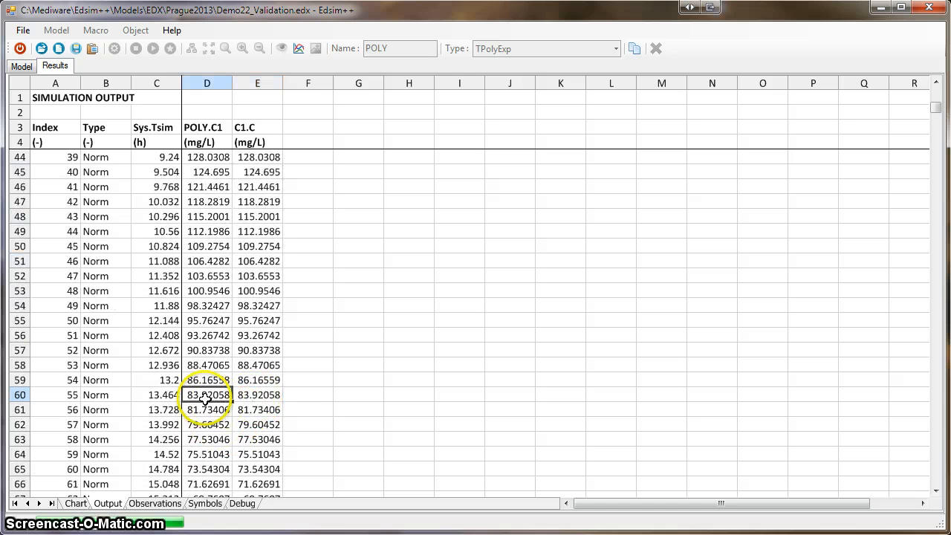
{"action": "scroll", "coordinate": [312, 375], "scroll_direction": "up", "scroll_amount": 7}
{"action": "scroll", "coordinate": [281, 367], "scroll_direction": "up", "scroll_amount": 6}
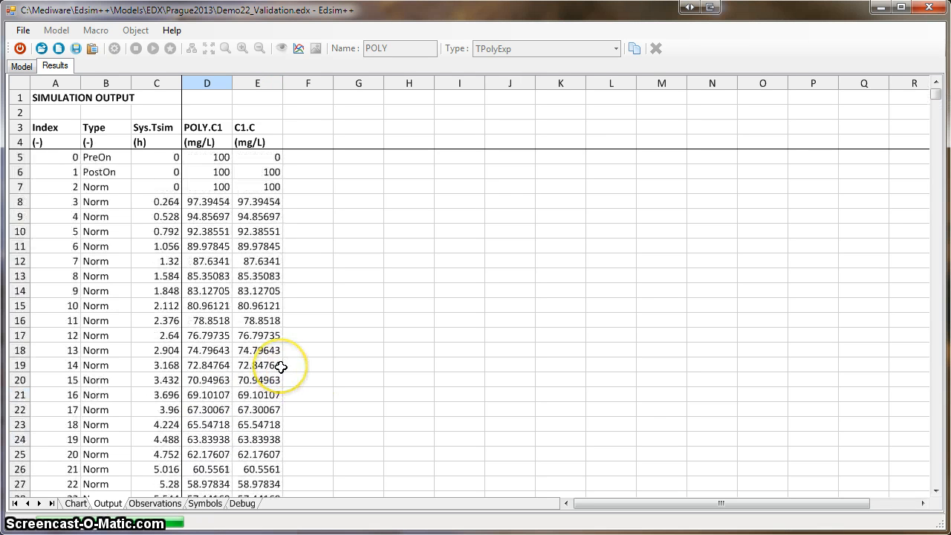
Step: Calculate the difference between POLY.C1 and C1.C in cell F15 with the formula =D15-E15
{"action": "left_click", "coordinate": [220, 306]}
{"action": "left_click", "coordinate": [321, 306]}
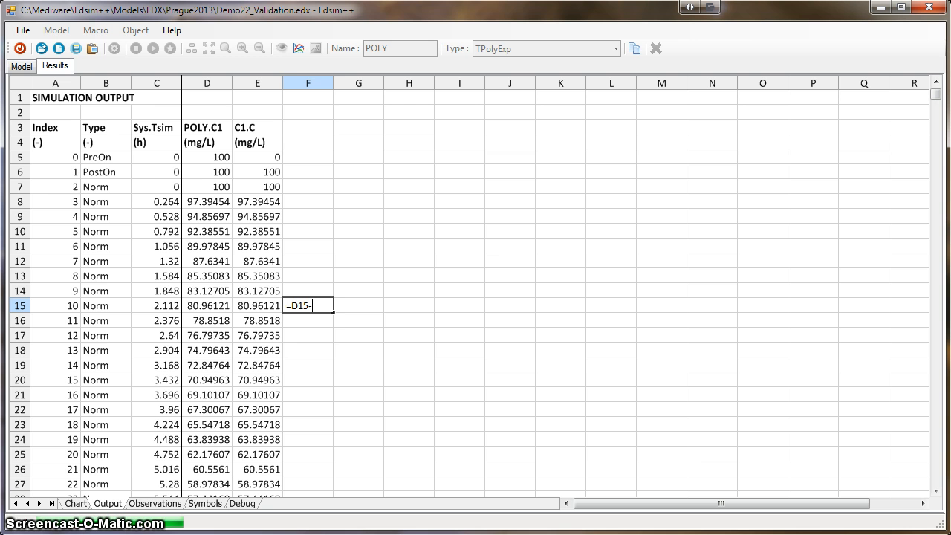
{"action": "type", "text": "E15"}
{"action": "key", "text": "Return"}
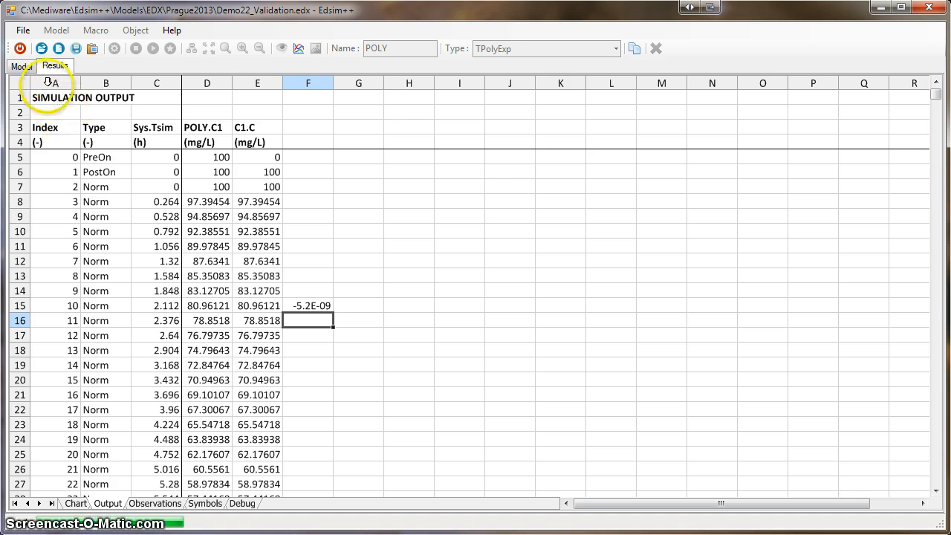
Step: Review the result chart, return to the model diagram and display the simulated curves inside its objects
{"action": "left_click", "coordinate": [76, 504]}
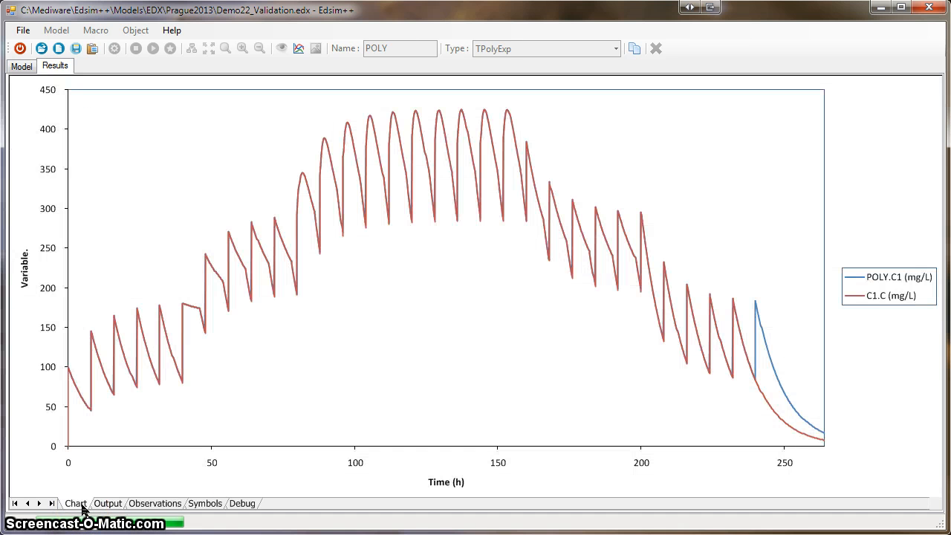
{"action": "left_click", "coordinate": [22, 67]}
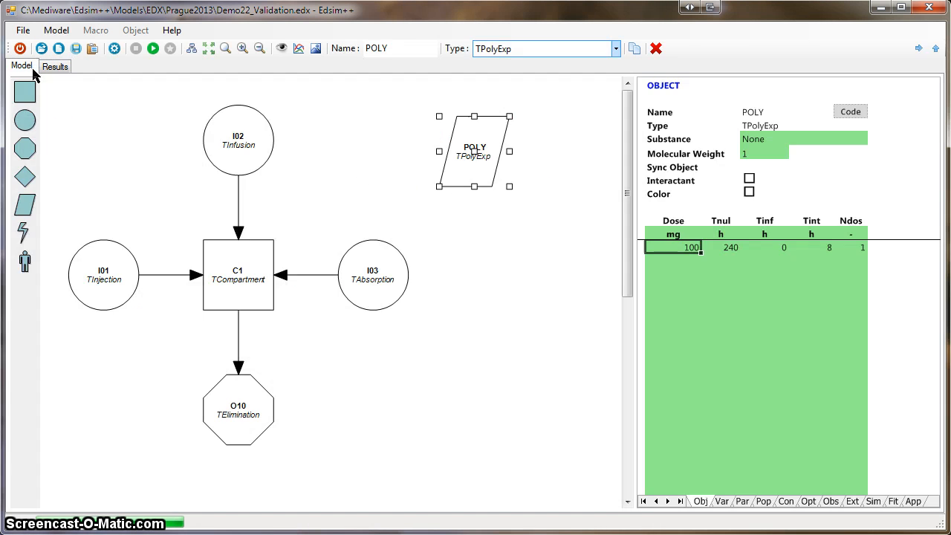
{"action": "left_click", "coordinate": [315, 49]}
{"action": "left_click", "coordinate": [423, 324]}
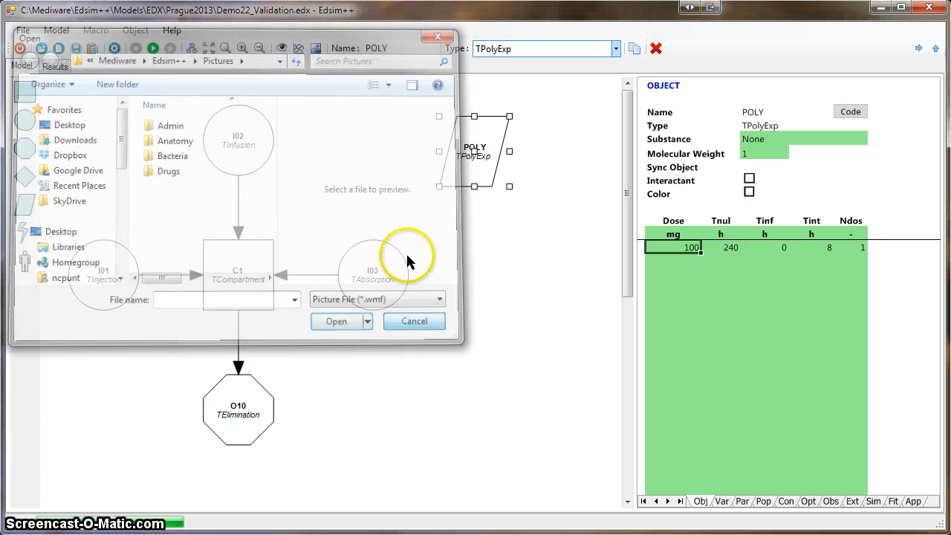
{"action": "left_click", "coordinate": [299, 49]}
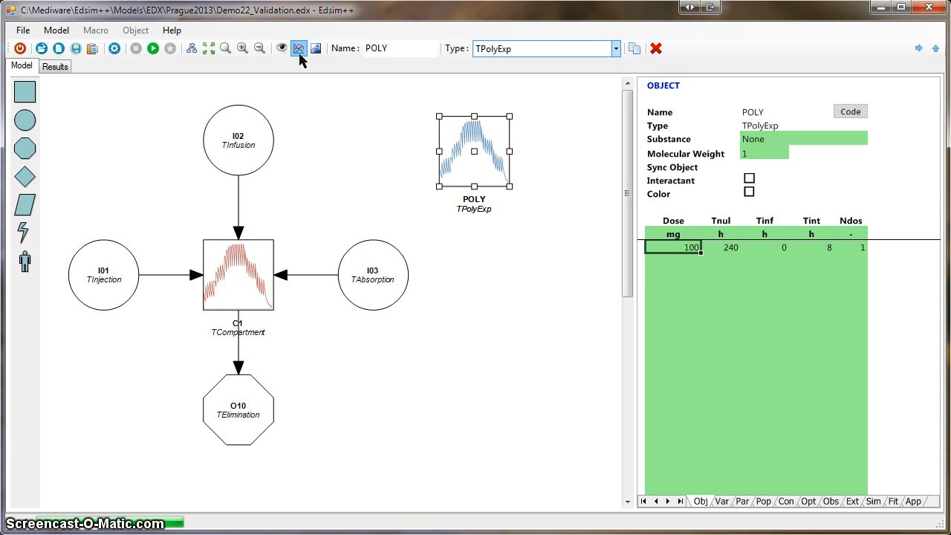
{"action": "left_click", "coordinate": [409, 440]}
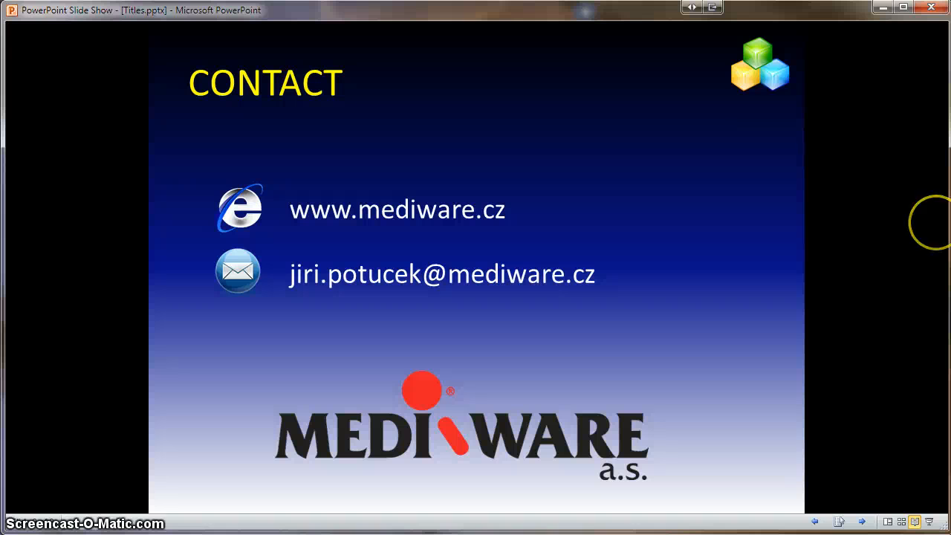